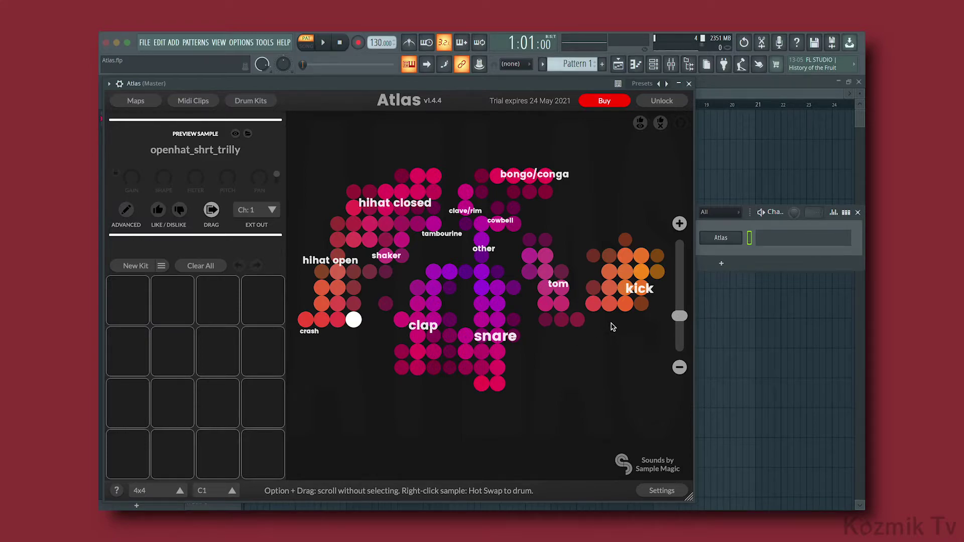
Step: Audition kick, snare, clap and hi-hat samples on the map, including several neighbouring samples above the snare label
left_click(625, 303)
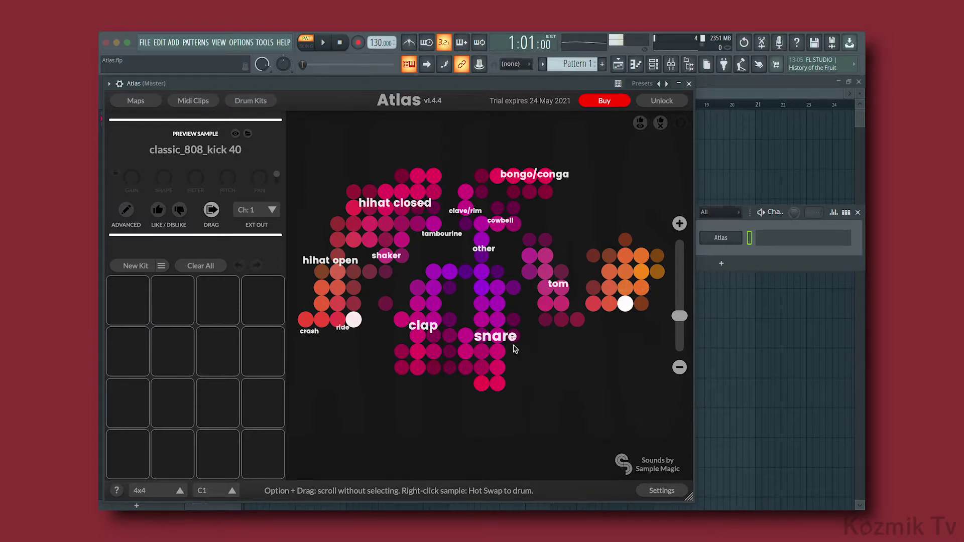
left_click(497, 352)
left_click(417, 352)
left_click(338, 288)
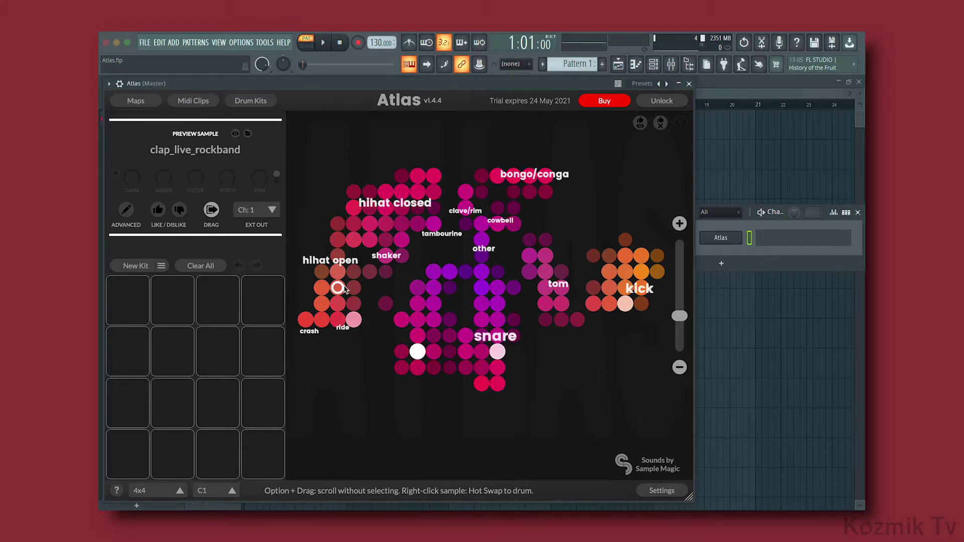
scroll(386, 326, "up", 5)
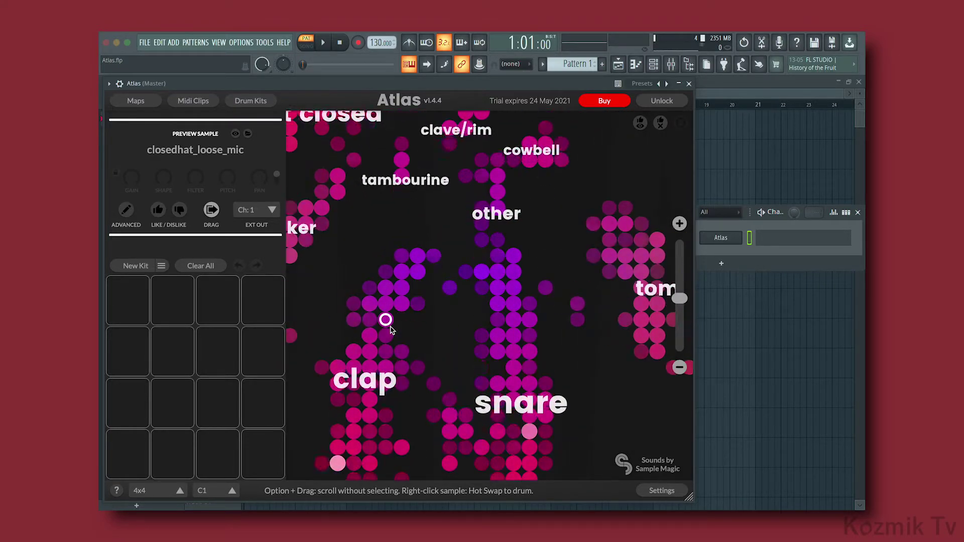
scroll(390, 329, "up", 1)
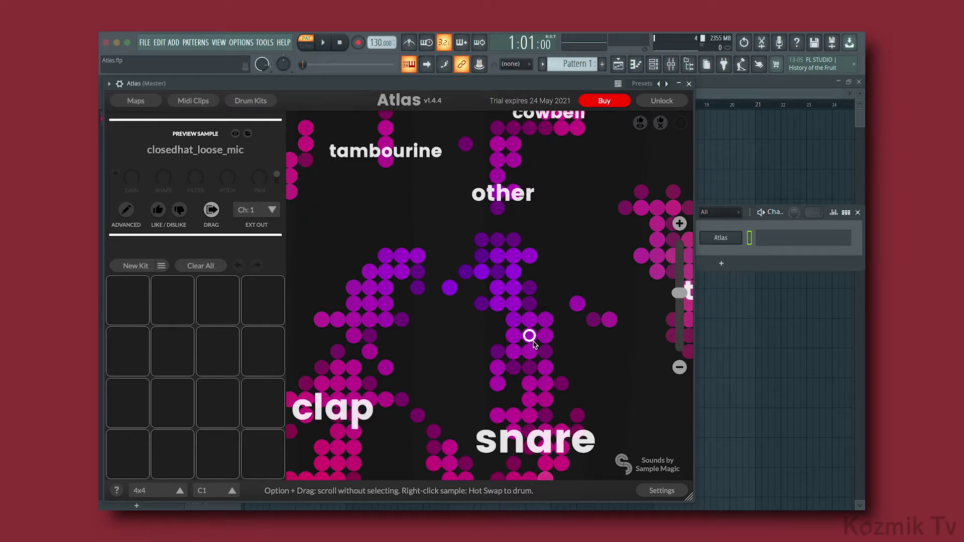
left_click_drag(530, 336, 529, 382)
scroll(529, 381, "down", 1)
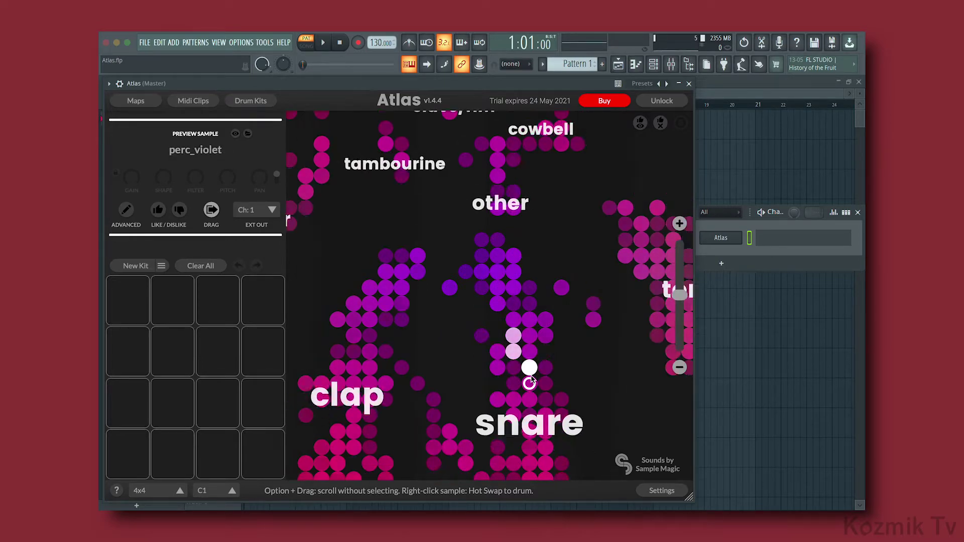
scroll(531, 380, "down", 4)
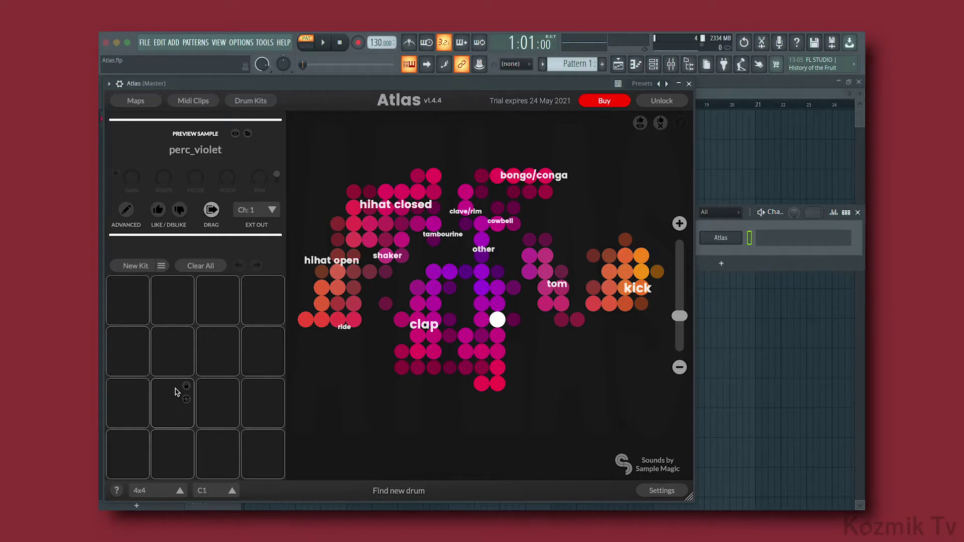
Step: Clear all the drum pads and fill the 4x4 grid with a newly generated kit
left_click(151, 270)
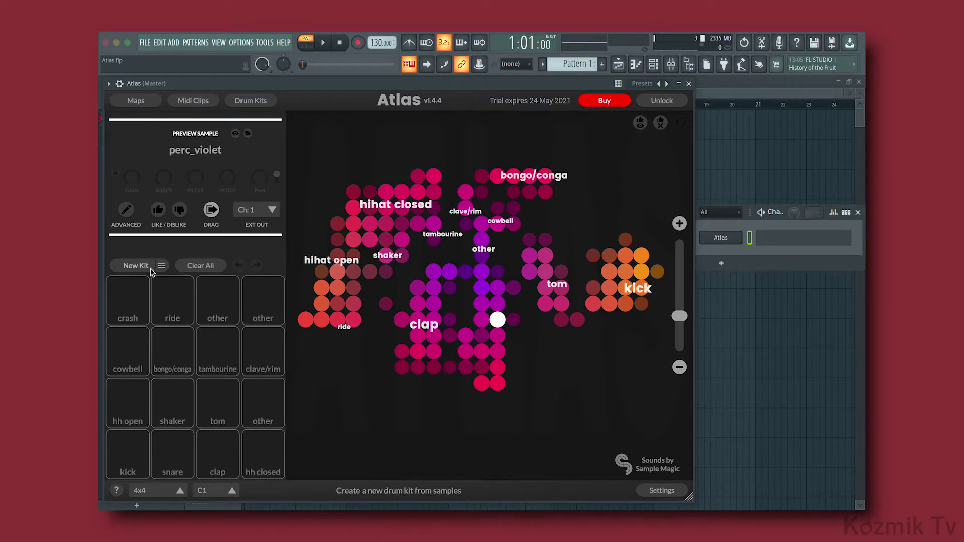
left_click(201, 266)
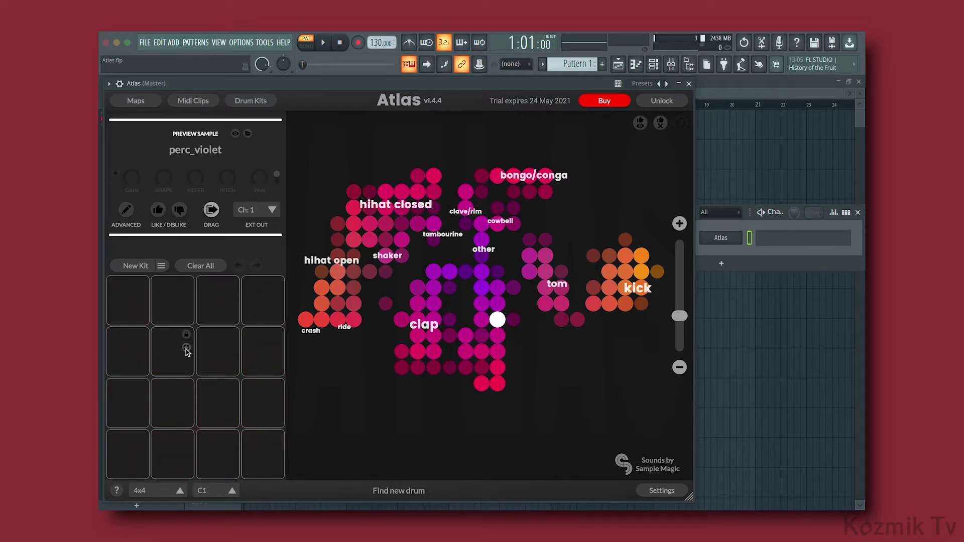
left_click(151, 270)
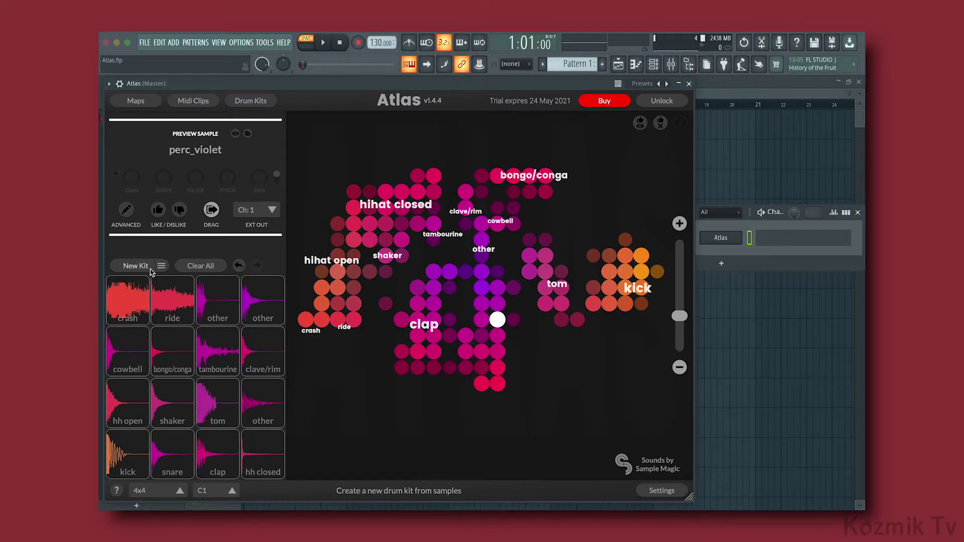
Step: Audition the kick pad and replace its sample with a newly found drum four times
left_click(134, 448)
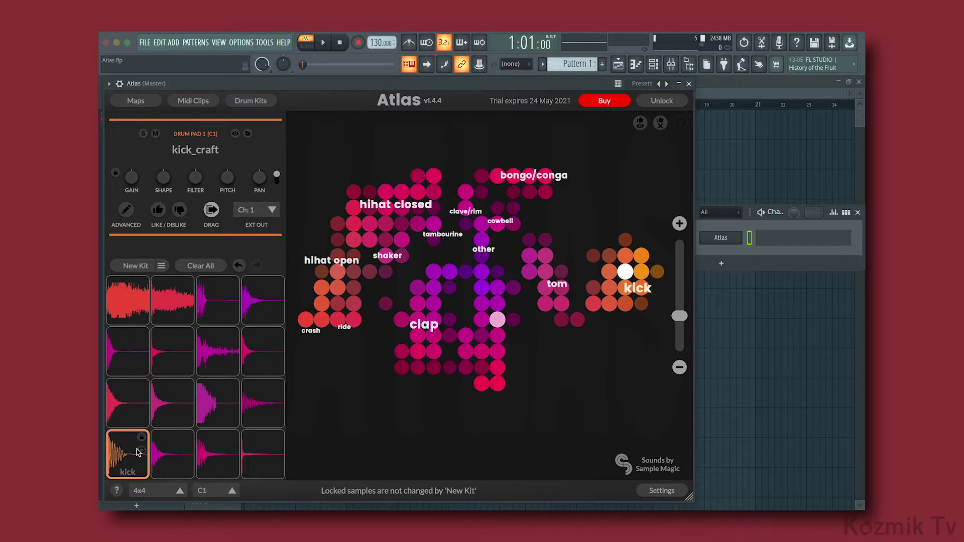
left_click(141, 451)
left_click(142, 450)
left_click(141, 451)
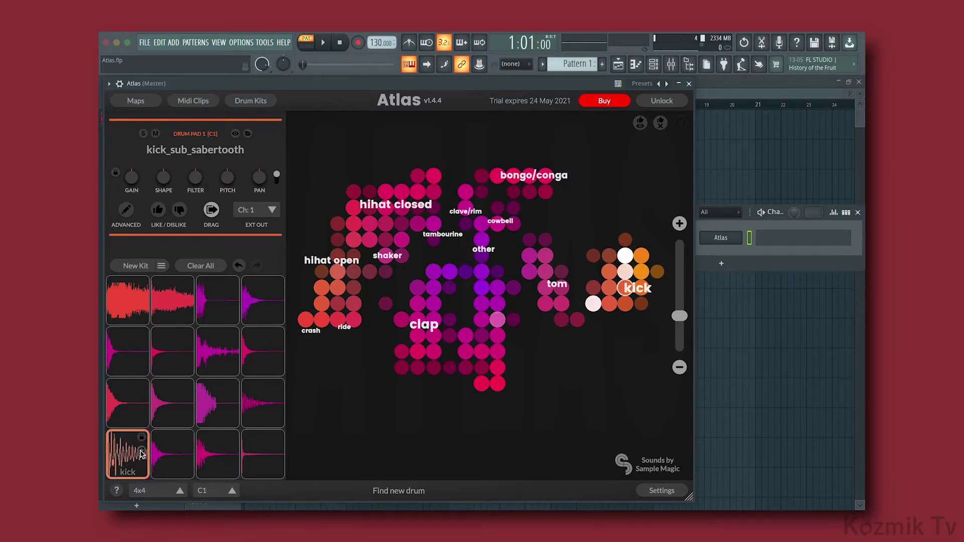
left_click(141, 452)
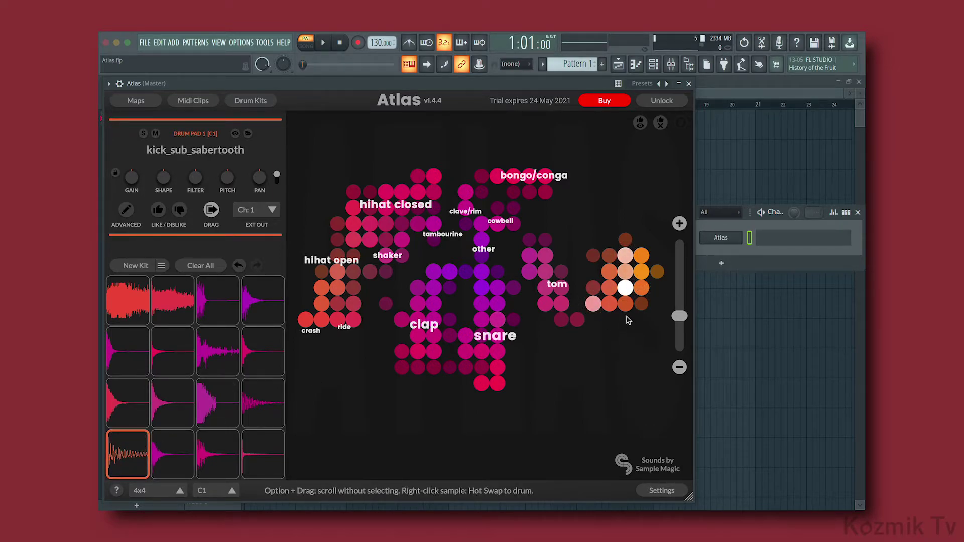
Step: Assign classic_808_kick 40 from the map to the kick pad and swap it with other samples in the kick area, ending on tom_slam
left_click_drag(624, 303, 138, 457)
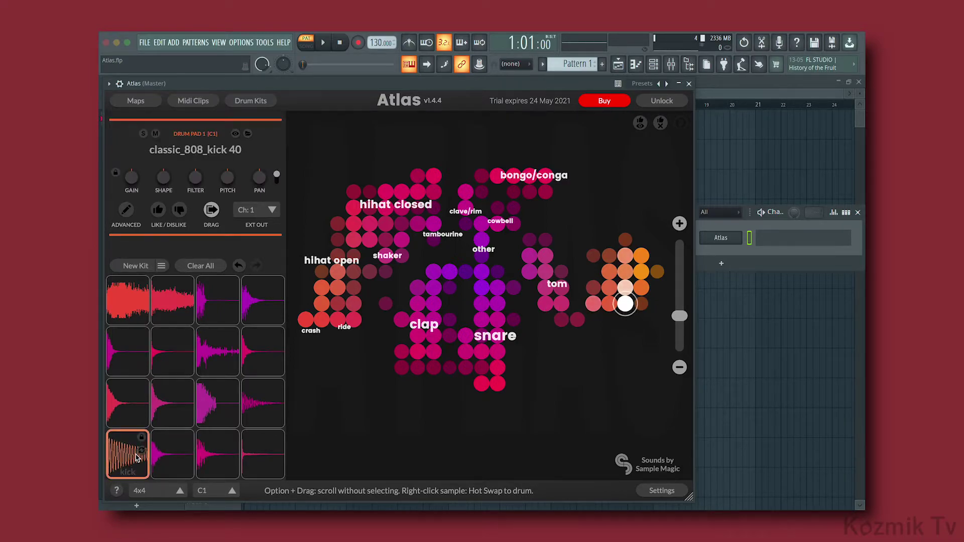
left_click(641, 271)
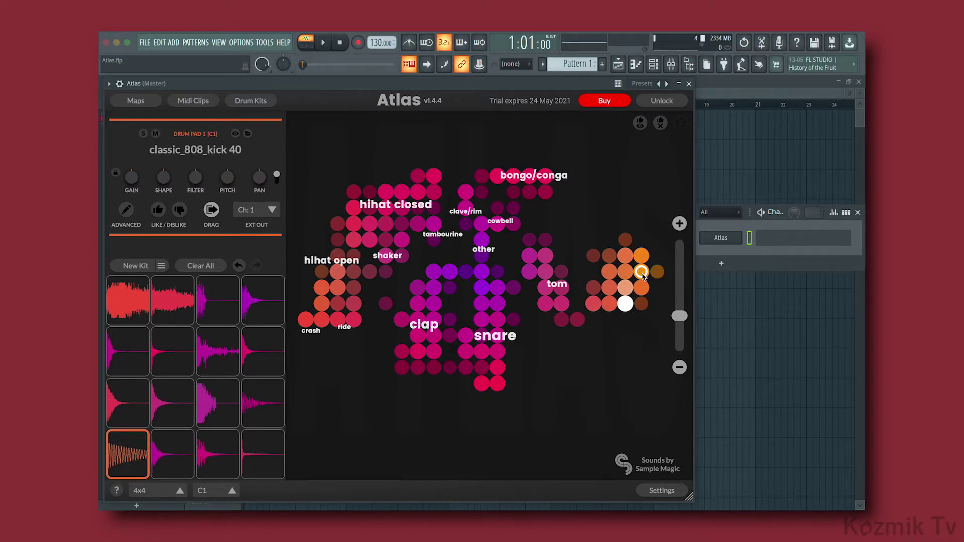
left_click(624, 272)
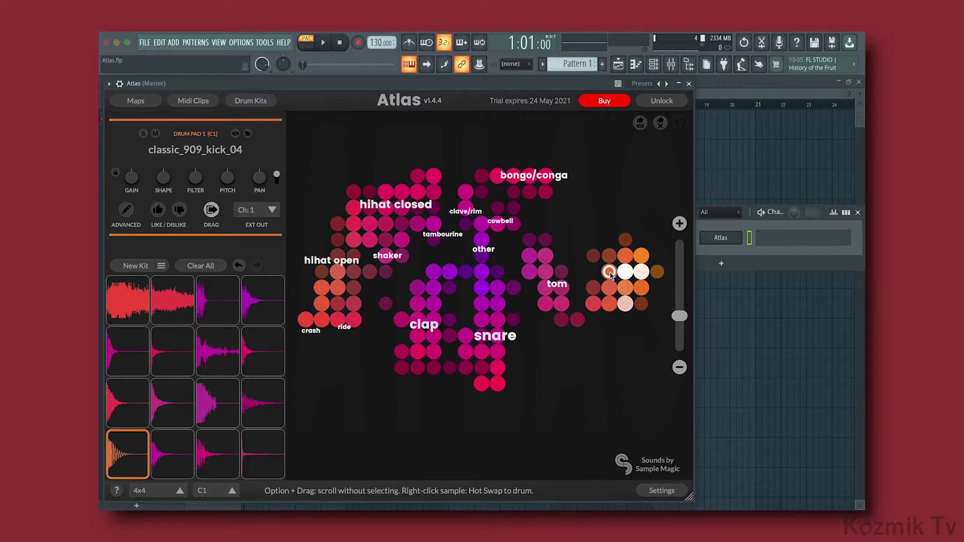
left_click(609, 271)
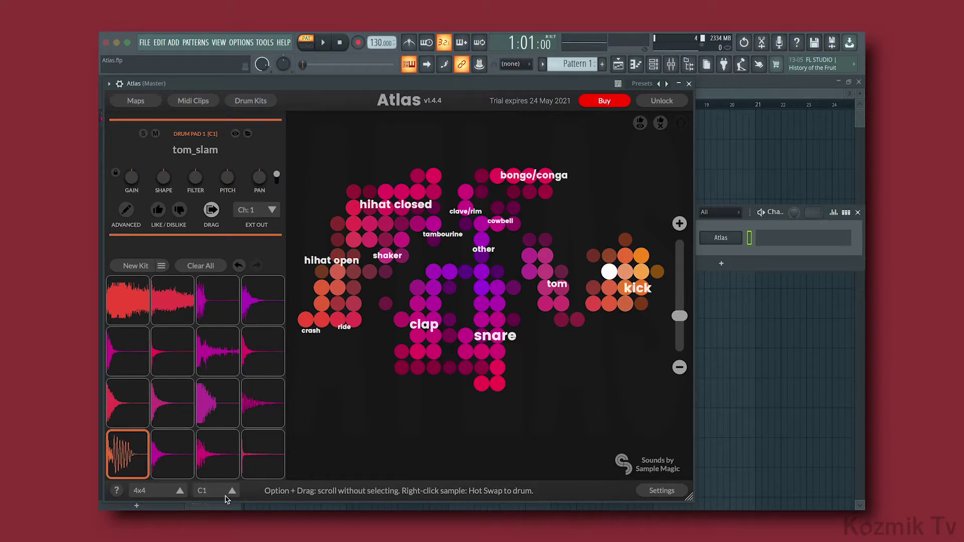
Step: Change the drum kit layout to 2x8, view the root note options, and return the layout to 4x4
left_click(176, 489)
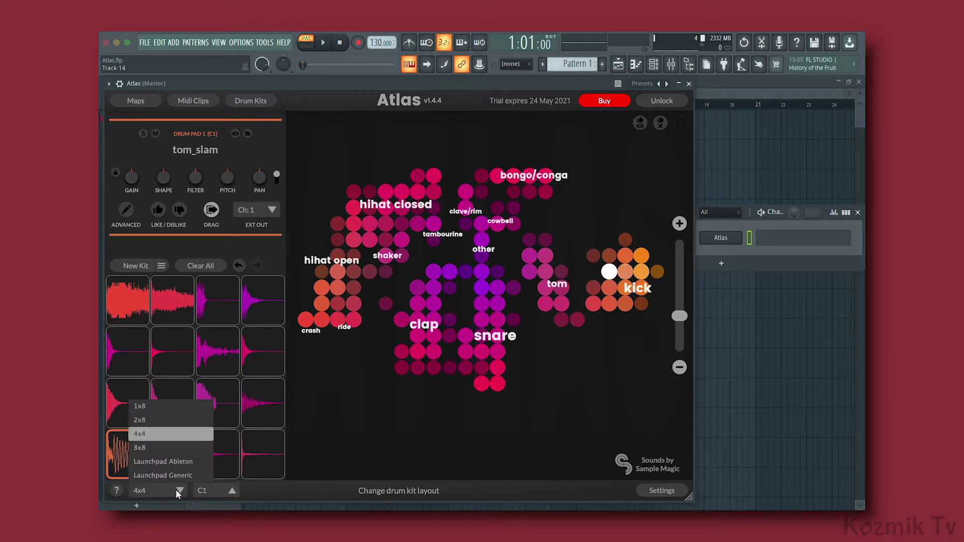
left_click(176, 418)
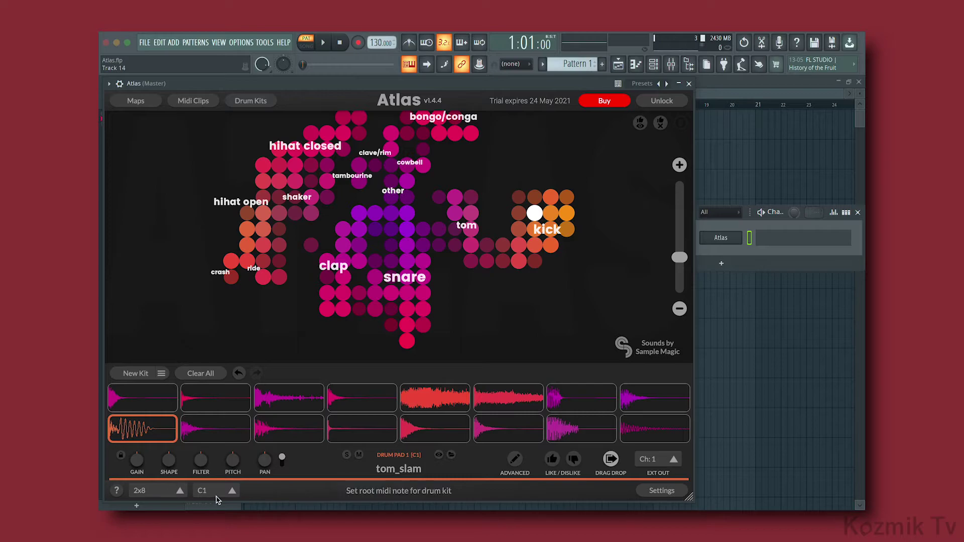
left_click(218, 494)
left_click(221, 435)
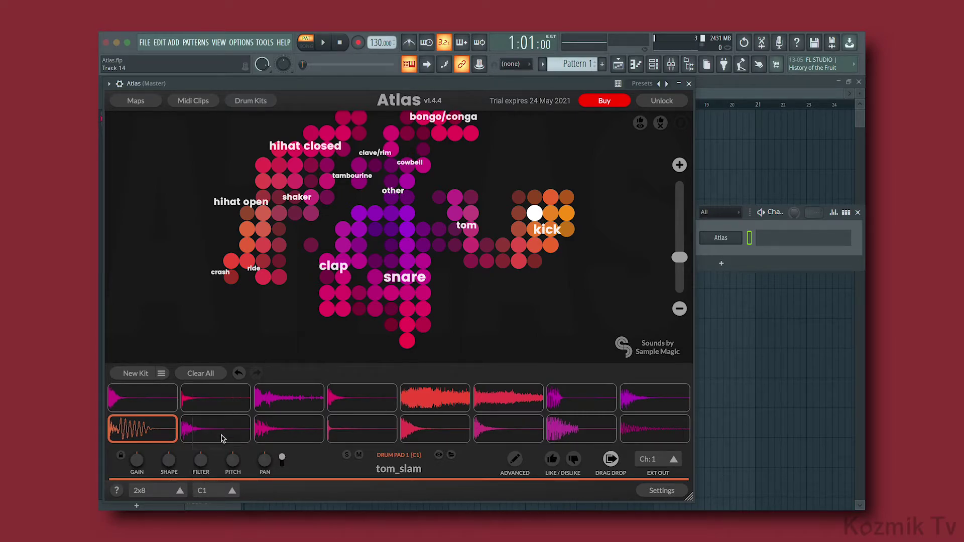
left_click(181, 490)
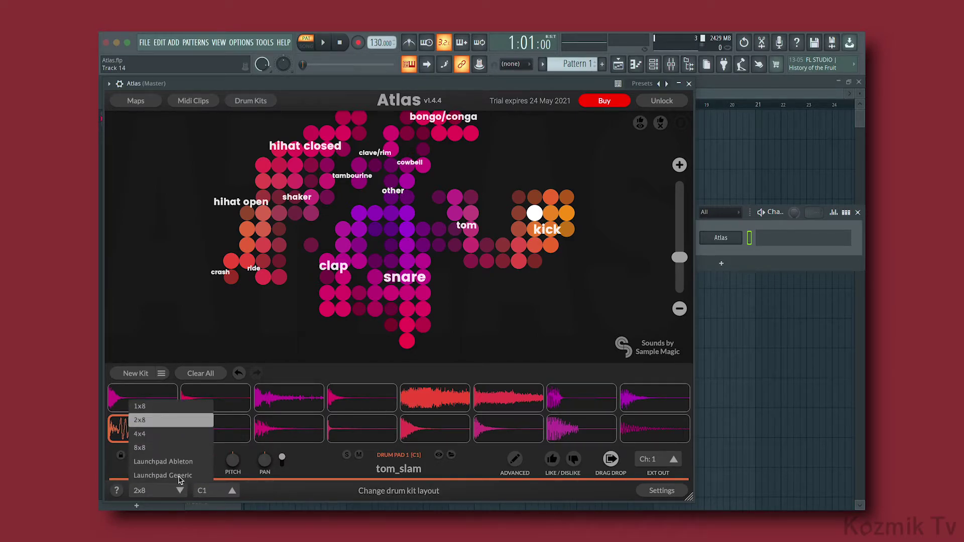
left_click(176, 434)
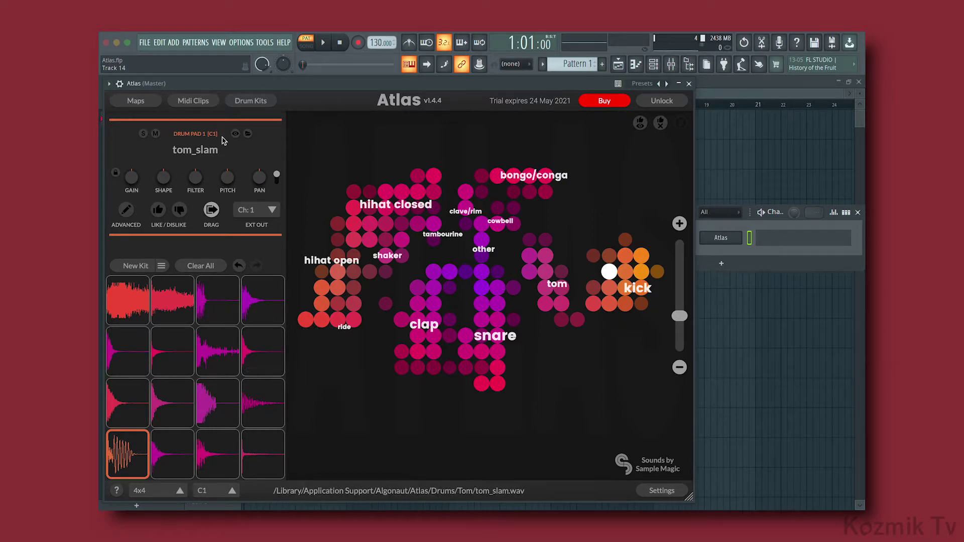
Step: Browse the bundled MIDI clips, check the user MIDI clips, and return to the bundled list
left_click(212, 105)
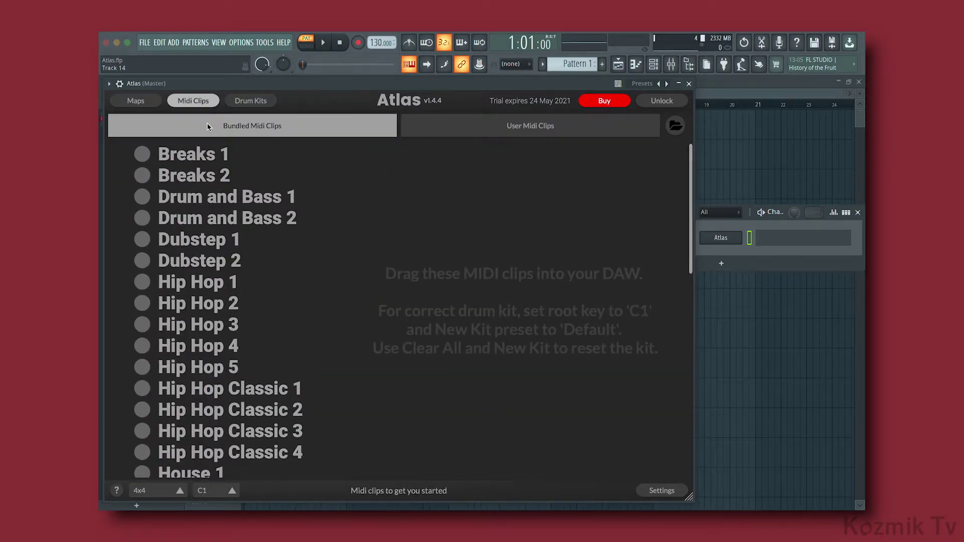
scroll(194, 322, "down", 3)
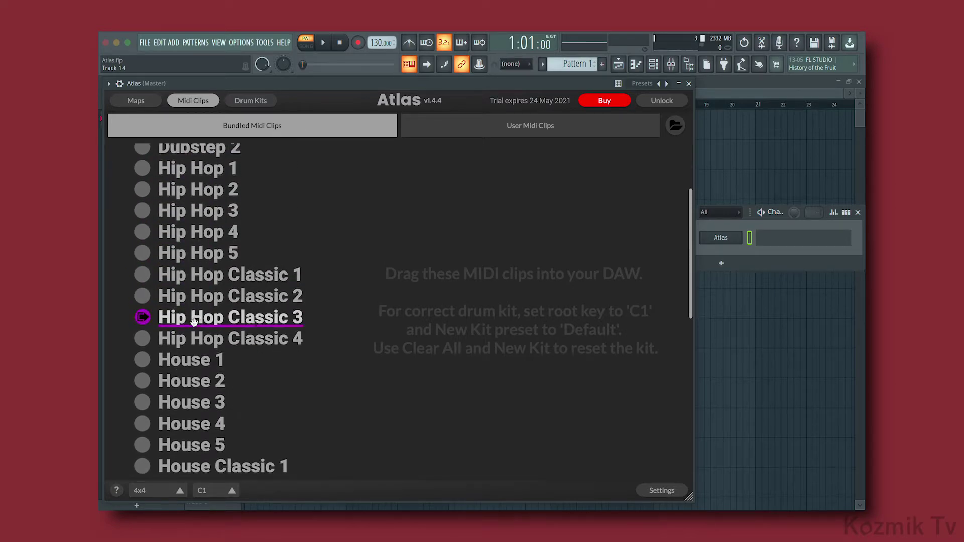
scroll(194, 323, "down", 5)
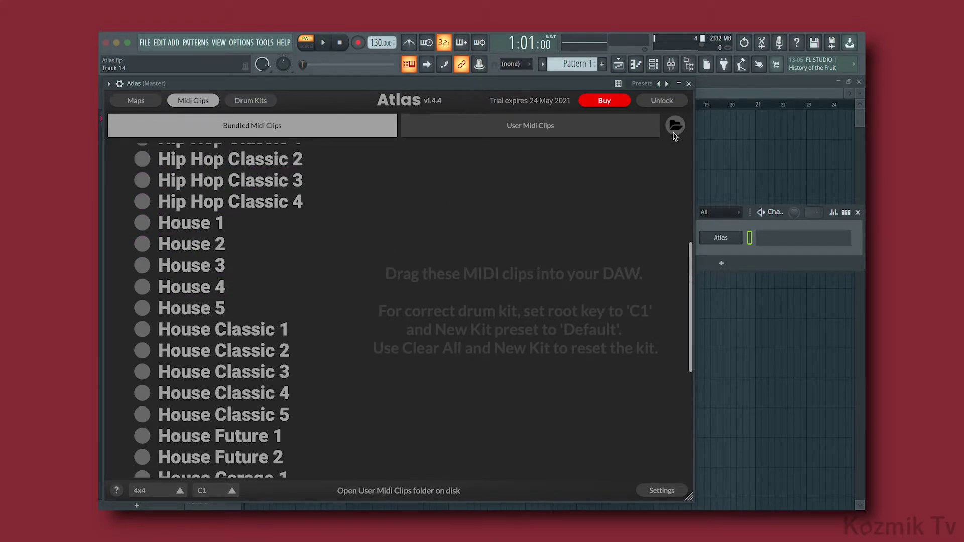
left_click(552, 134)
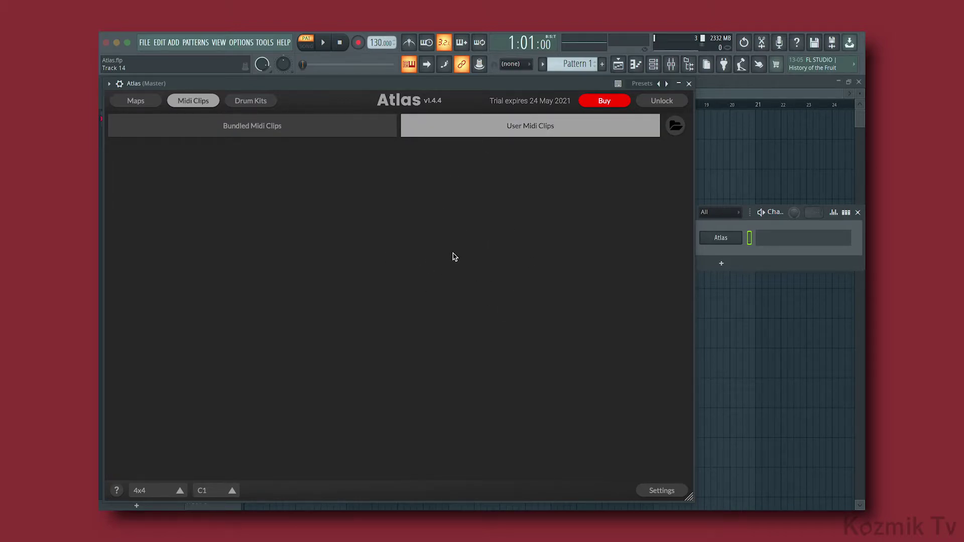
left_click(316, 134)
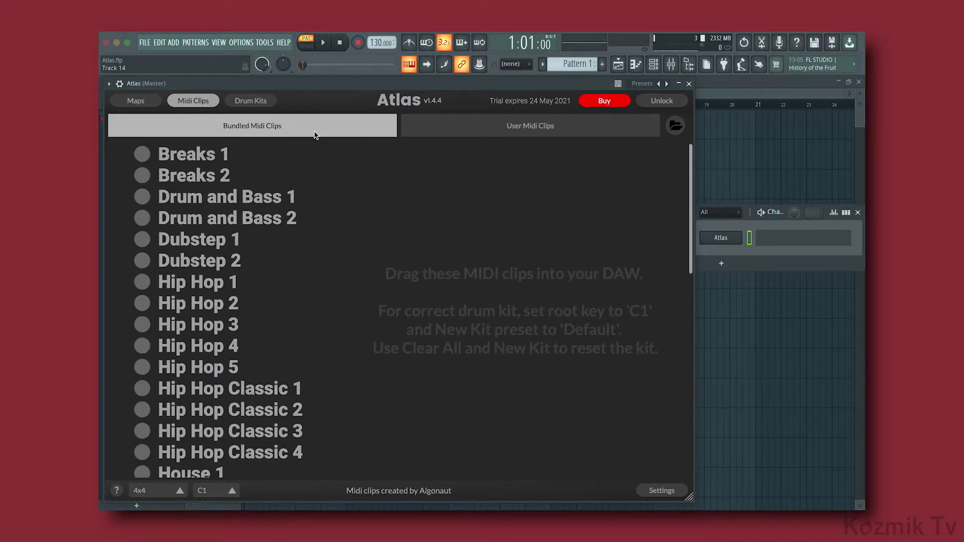
Step: Load the bundled Hip Hop Classic 4 MIDI clip into the Atlas channel and return to the sample map
scroll(261, 323, "down", 5)
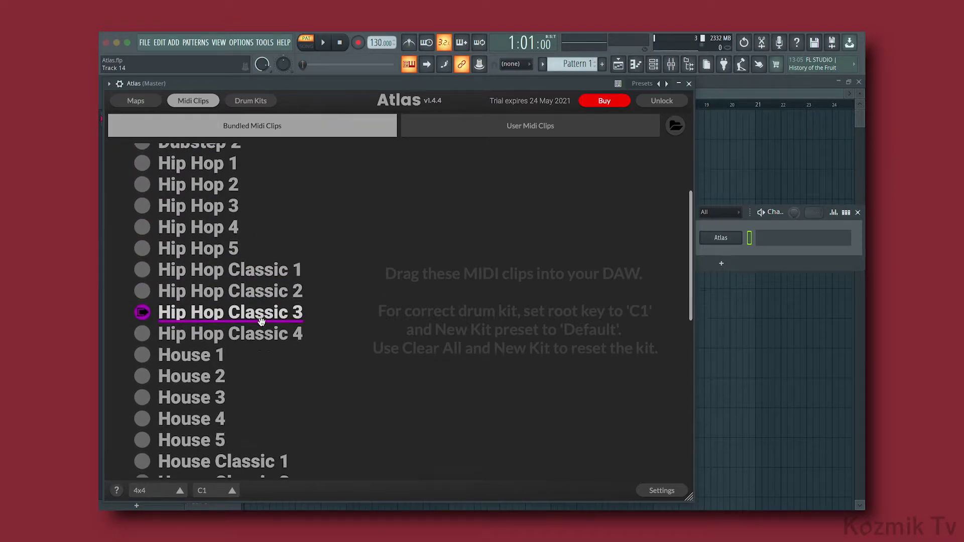
left_click_drag(196, 355, 719, 239)
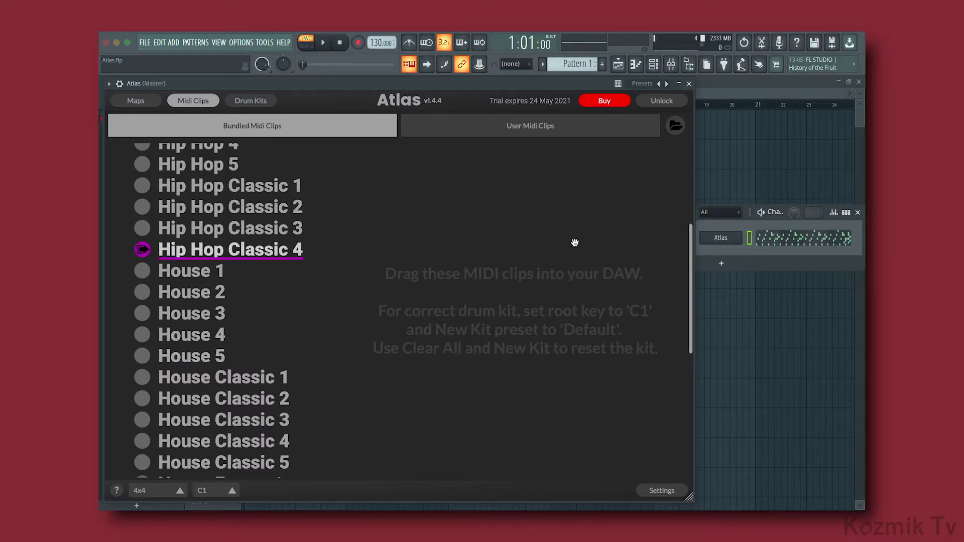
left_click(205, 104)
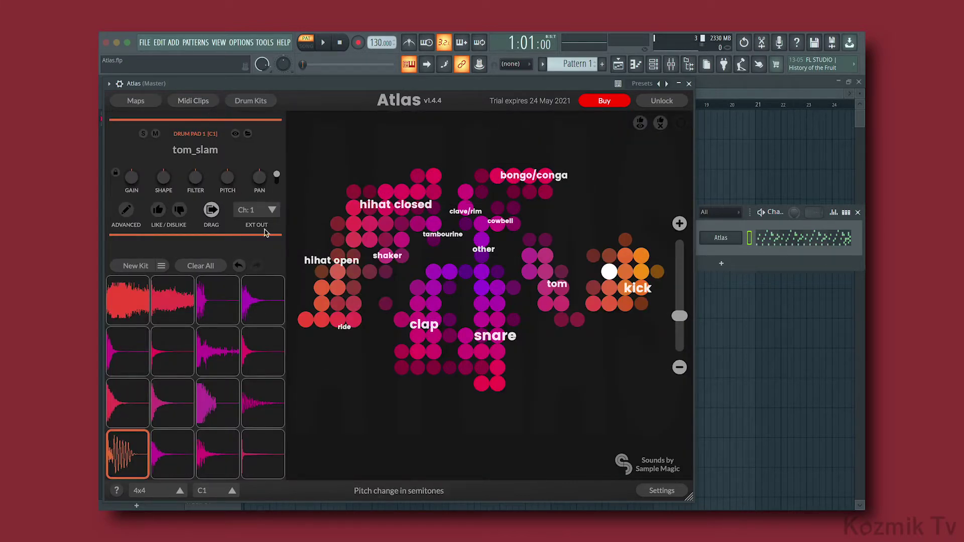
Step: Start pattern playback and solo drum pad 1
key("space")
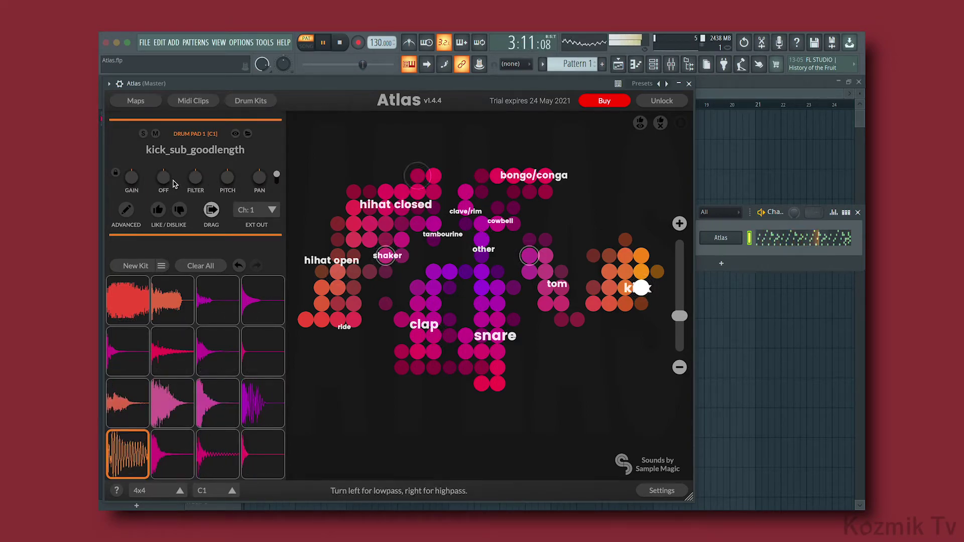
left_click(143, 134)
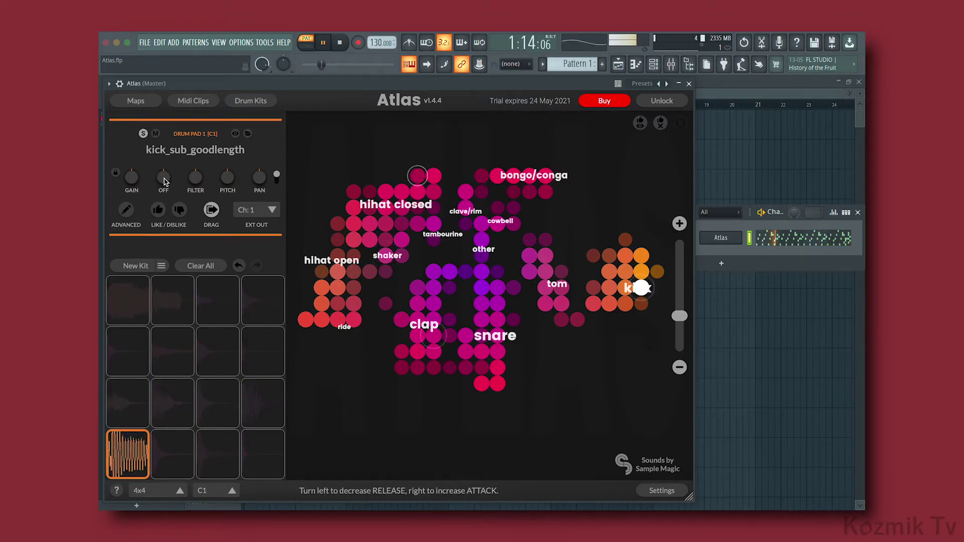
Step: Adjust drum pad 1's shape, set its high-pass filter to about 42 Hz, keep pitch at 0 st, and check the secondary knob controls
left_click_drag(163, 177, 206, 162)
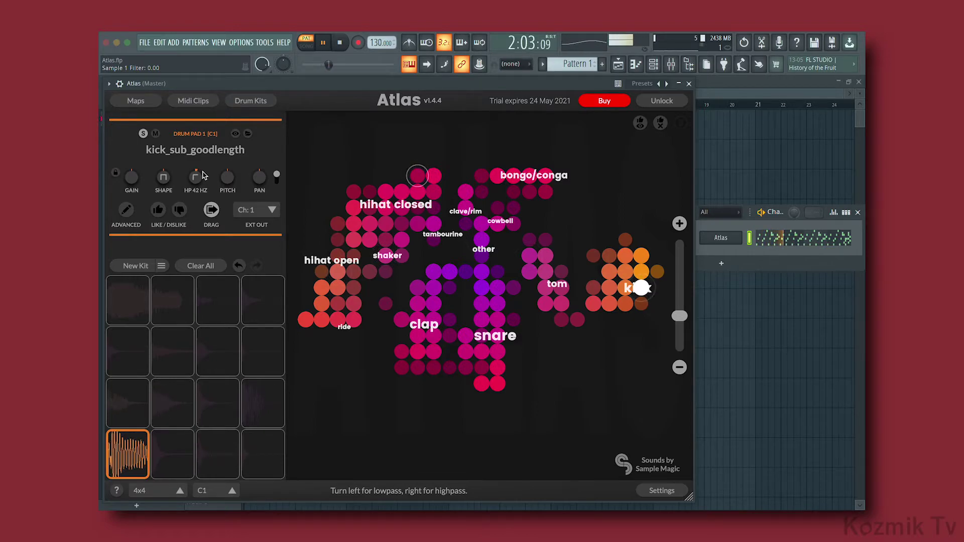
mouse_move(230, 180)
left_mouse_down()
mouse_move(229, 195)
mouse_move(228, 181)
left_mouse_up()
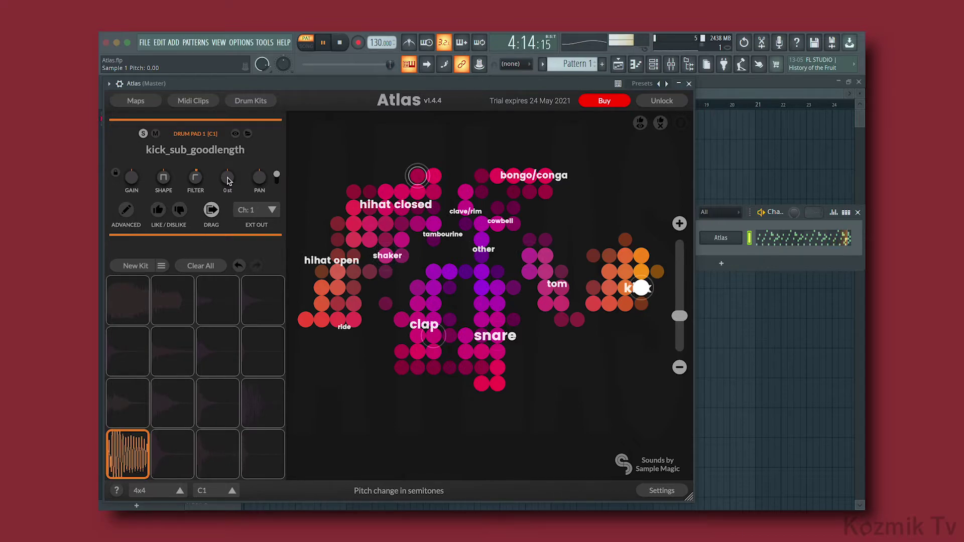
left_click(278, 176)
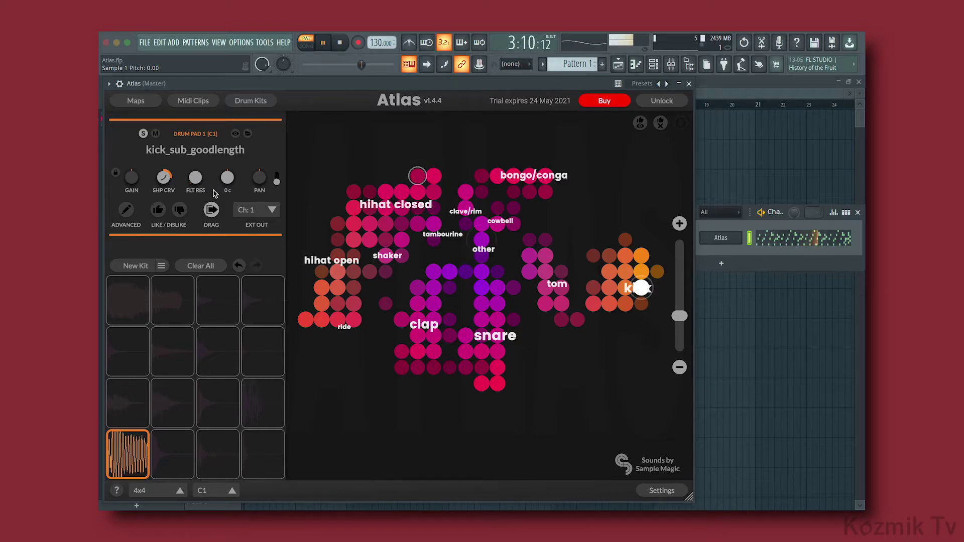
left_click(275, 180)
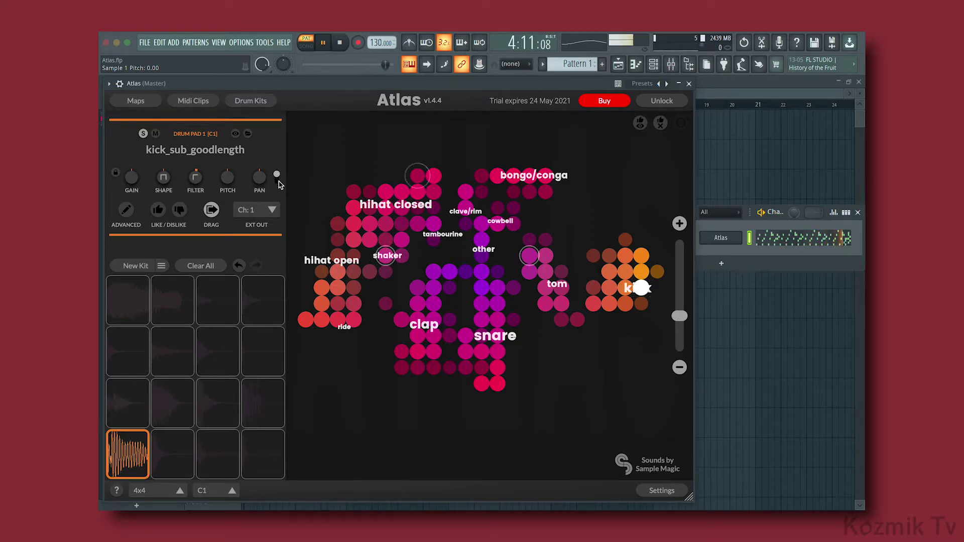
Step: Set drum pad 1's fade-out to 320 ms, its playback to Gate and toggle its phase flip, and stop playback with solo off
left_click(127, 211)
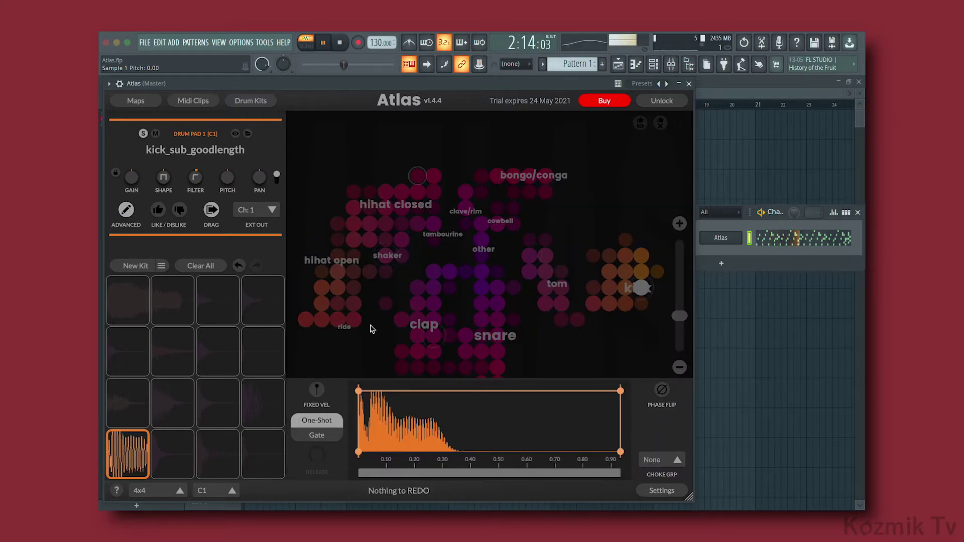
left_click_drag(621, 390, 531, 408)
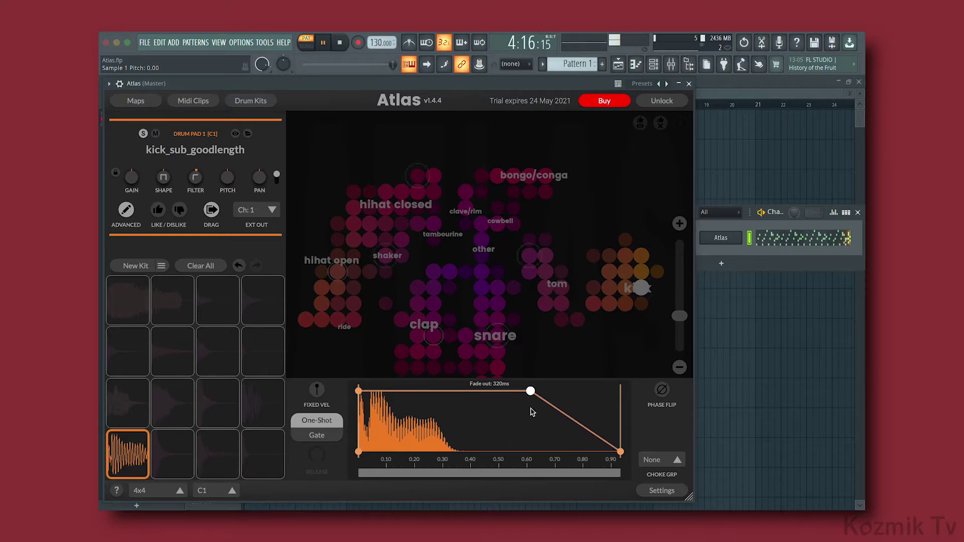
left_click(337, 439)
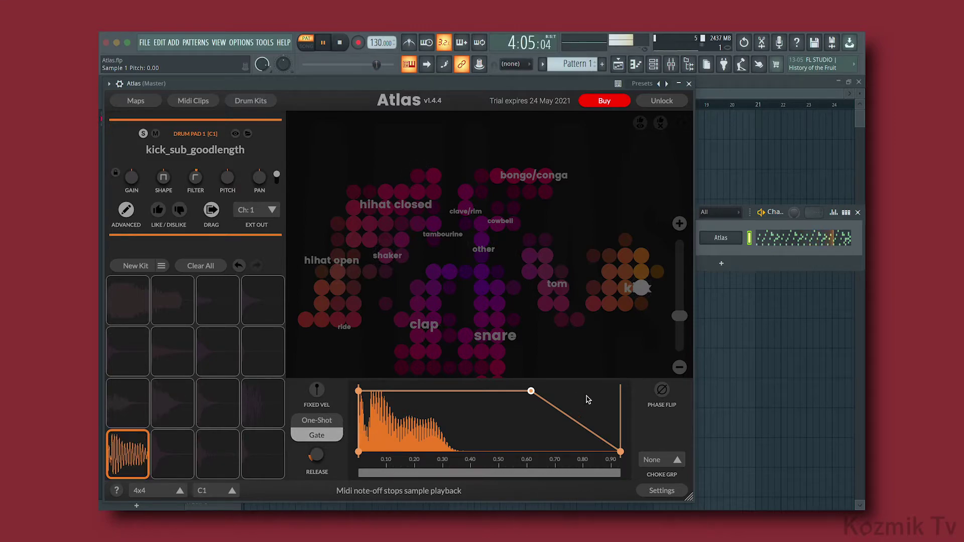
left_click(662, 392)
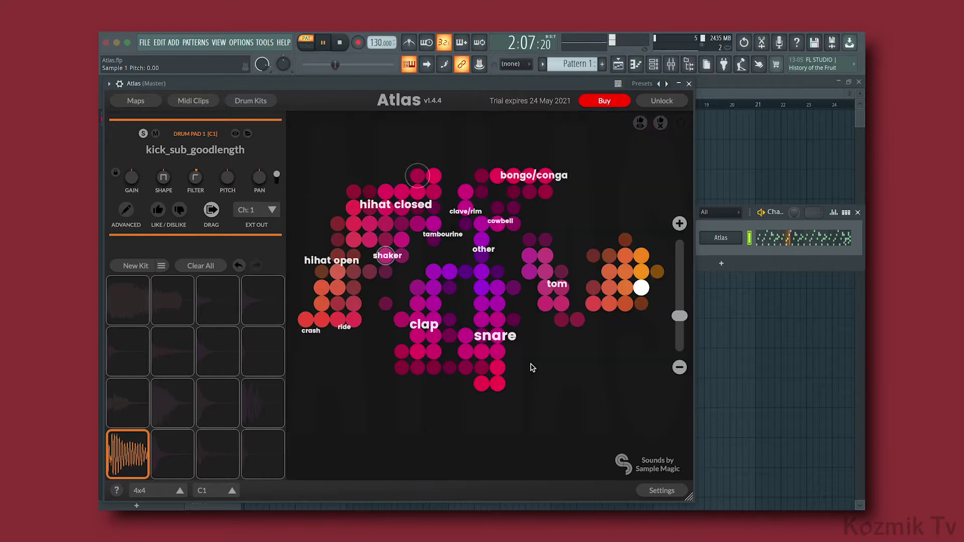
key("space")
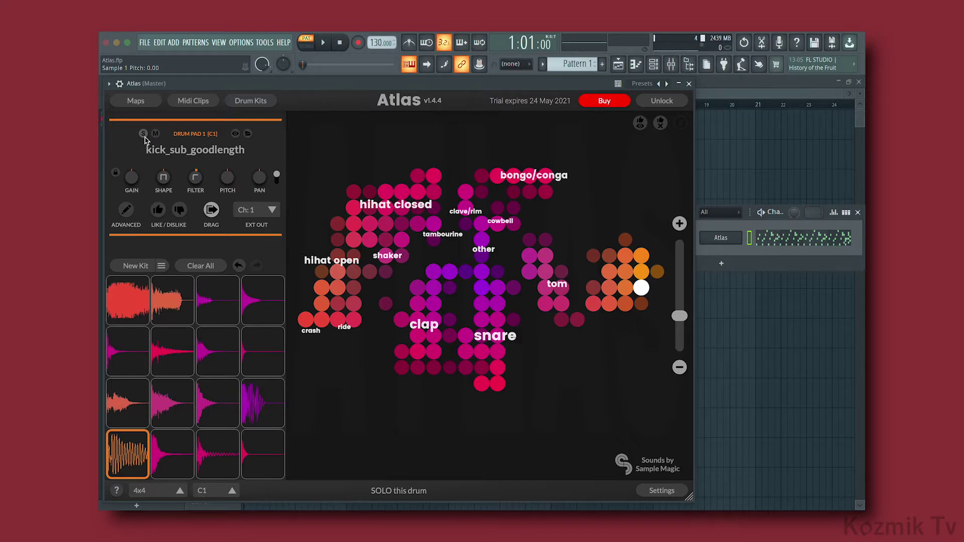
Step: Create a new sample map with the pink-to-blue colour combination and name it with the owner's first name followed by "Map"
left_click(154, 105)
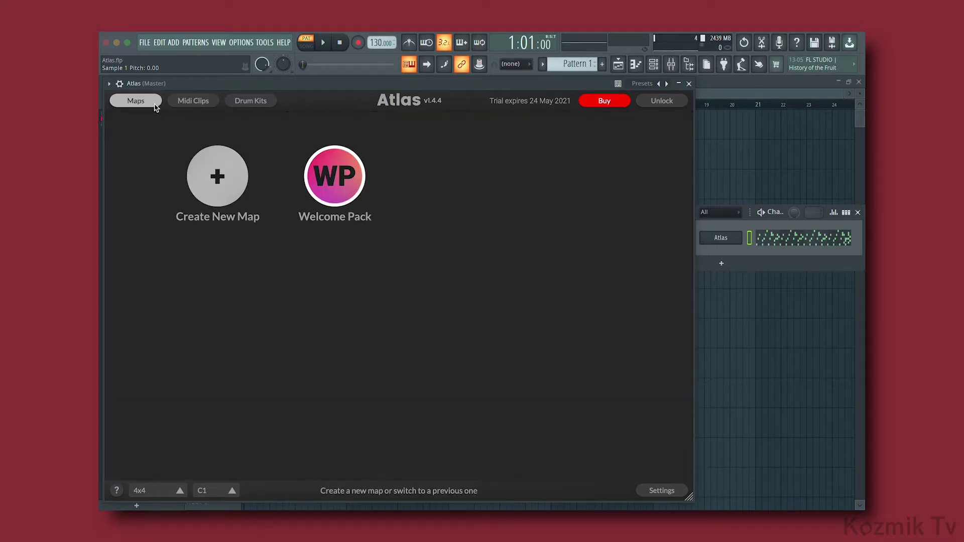
left_click(226, 205)
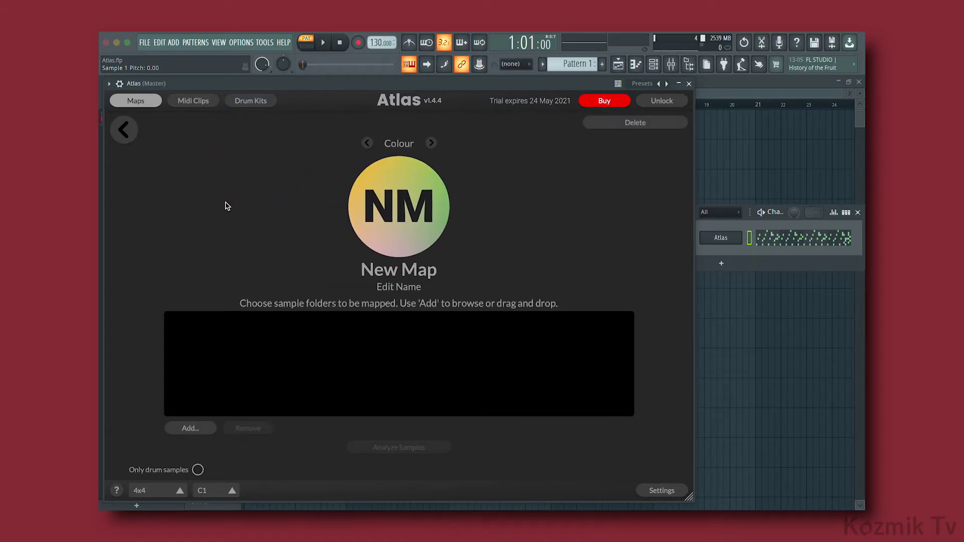
left_click(430, 143)
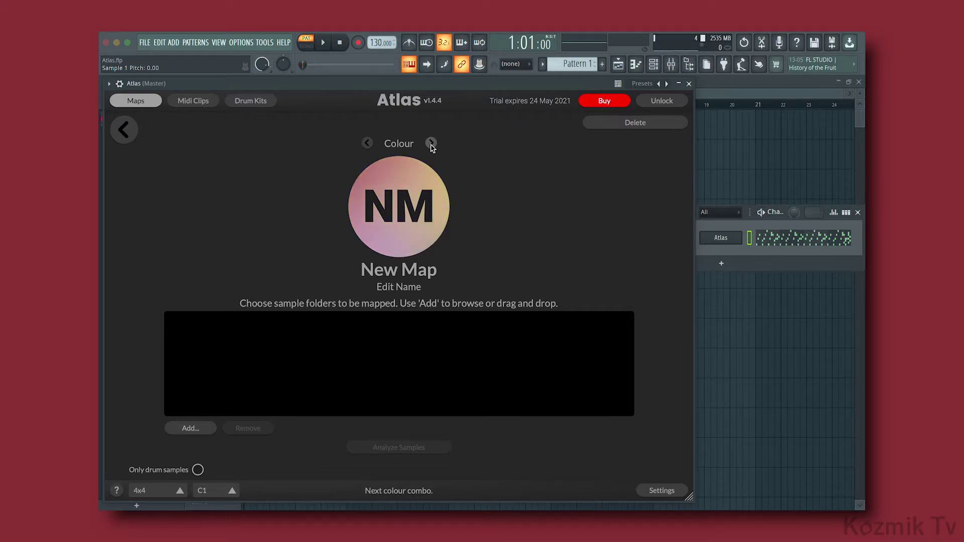
left_click(431, 144)
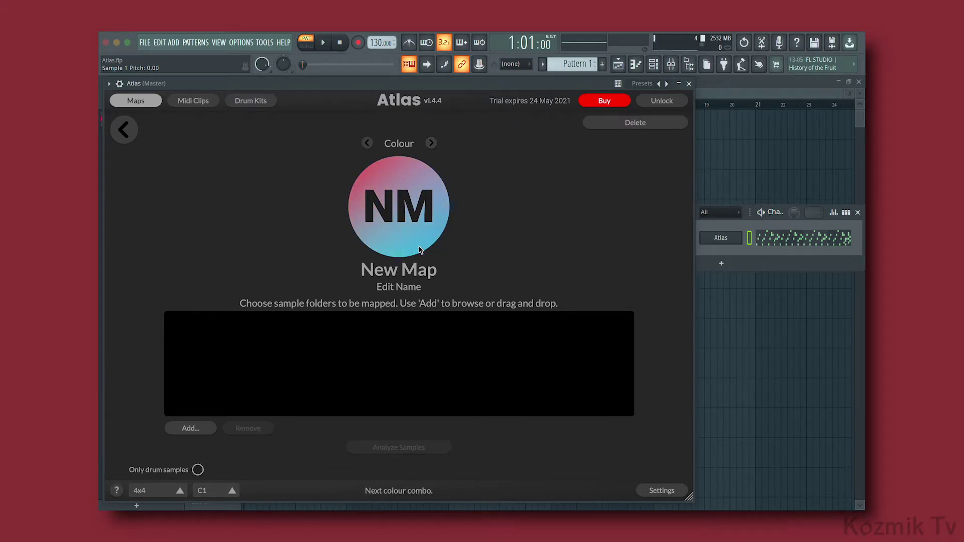
left_click(415, 268)
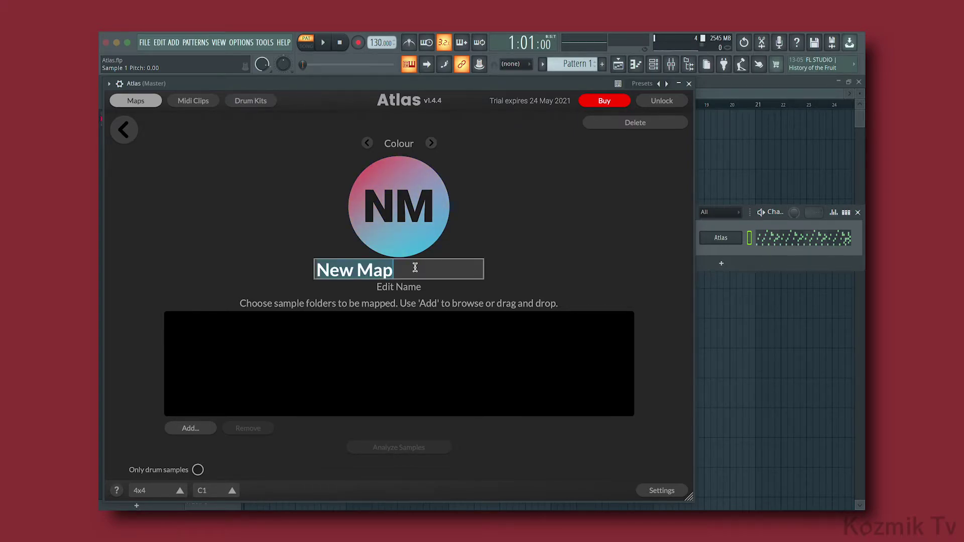
type("Sebasti")
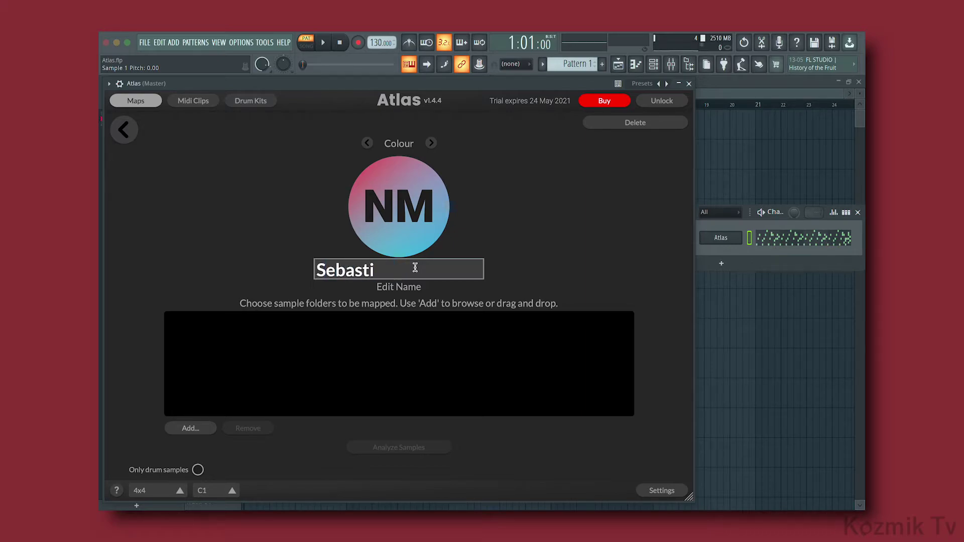
type("an's Map")
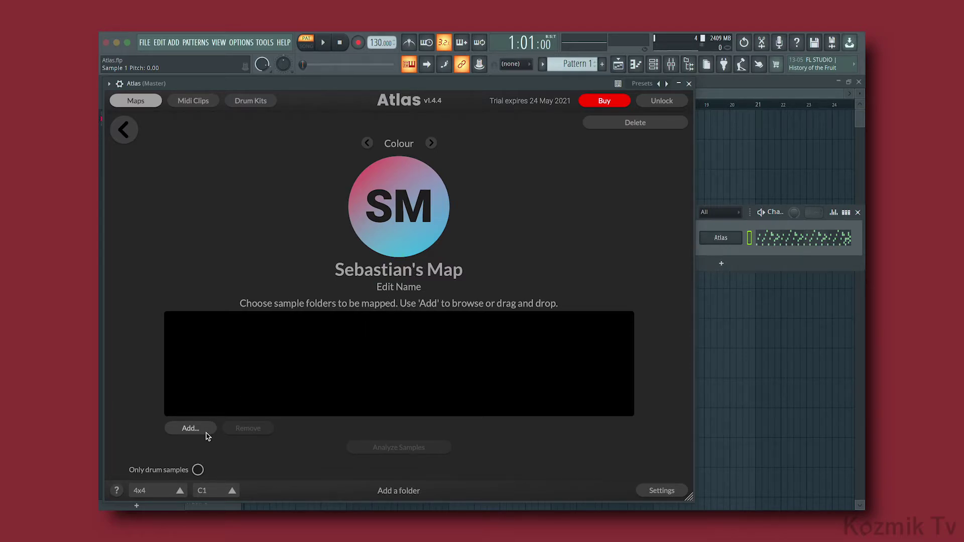
Step: Add the "Black Octopus Sound - Mega Free Sample Collection" folder from Samples to the new map
left_click(191, 428)
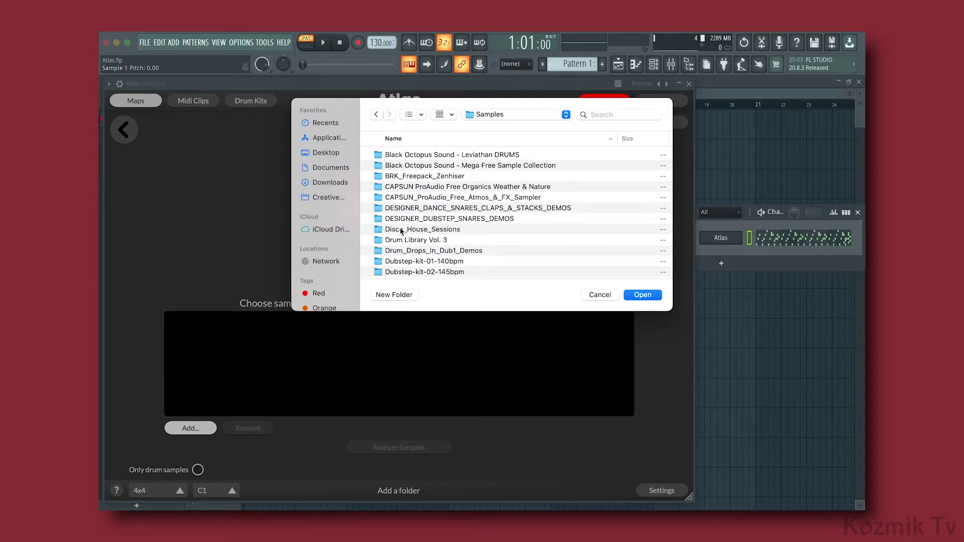
left_click(462, 166)
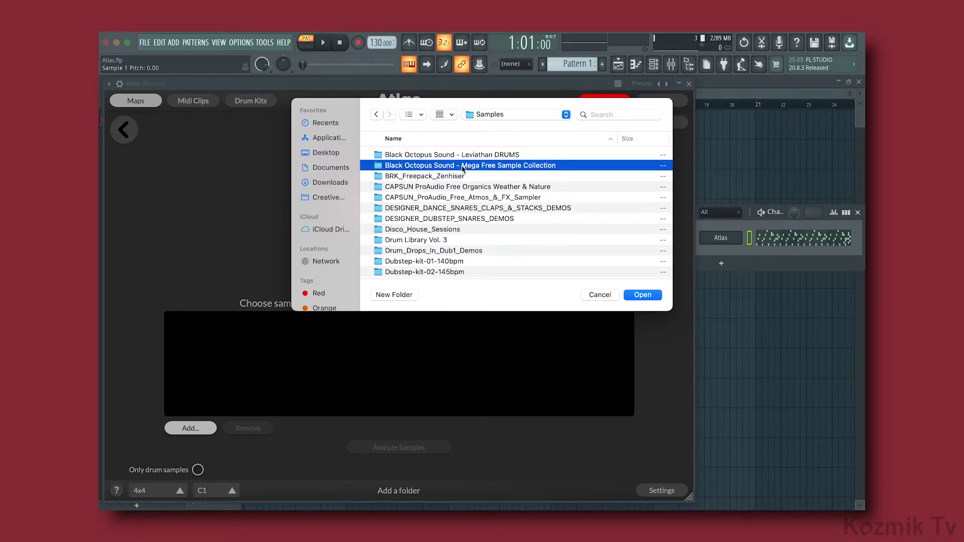
double_click(564, 165)
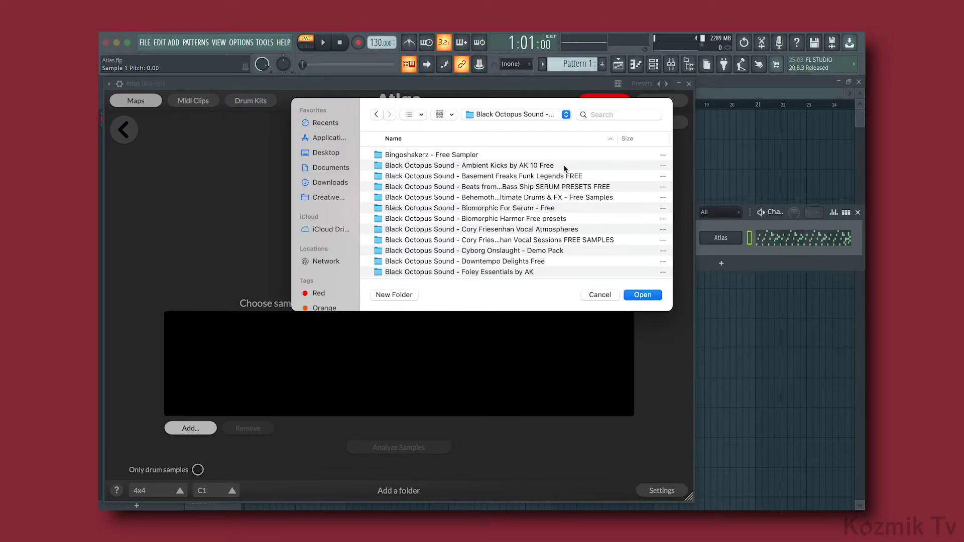
scroll(564, 168, "down", 10)
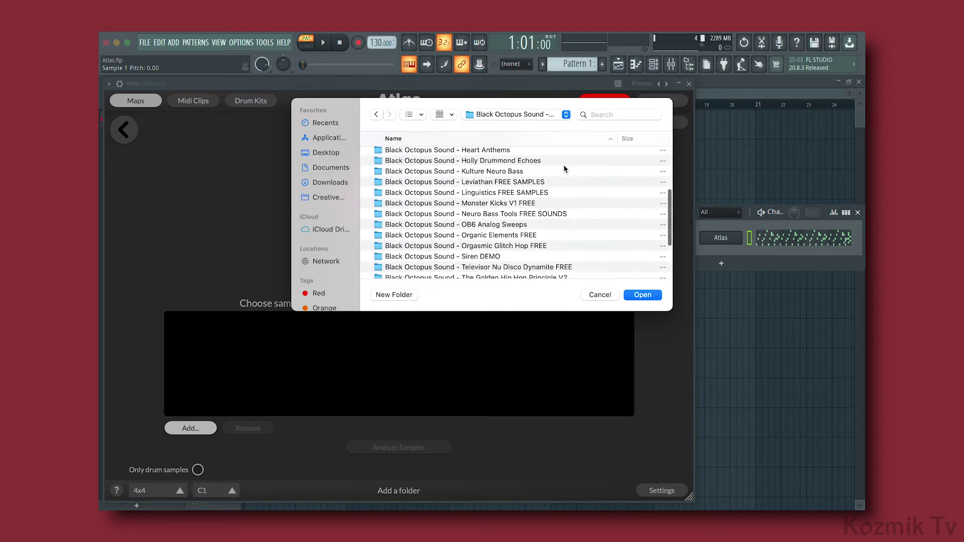
scroll(565, 168, "down", 5)
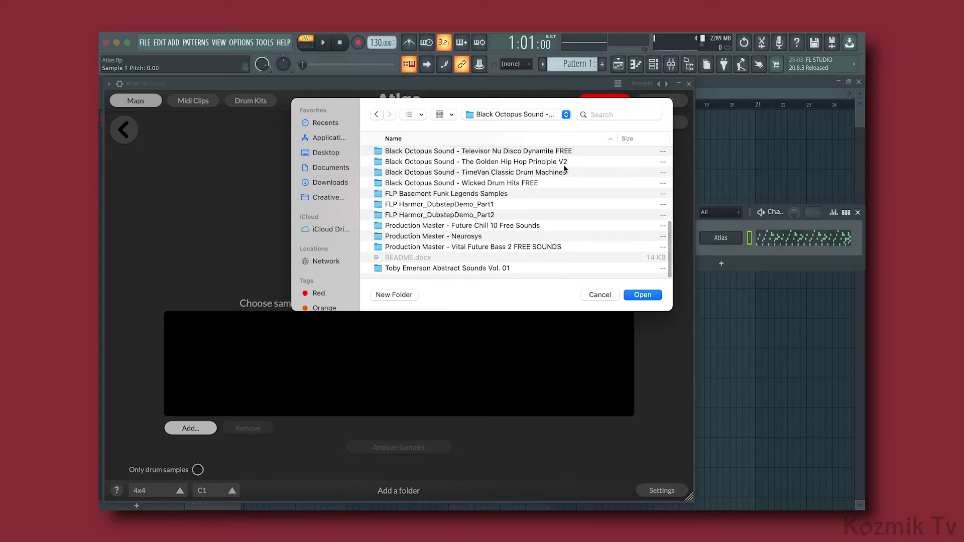
left_click(638, 297)
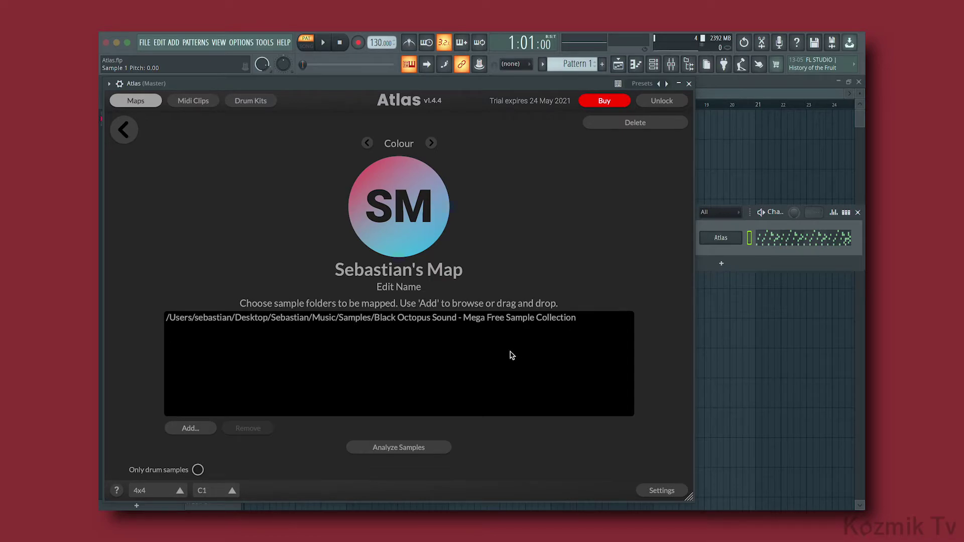
Step: Analyze the added folder's samples, load the resulting map, and check the list of available maps
left_click(434, 455)
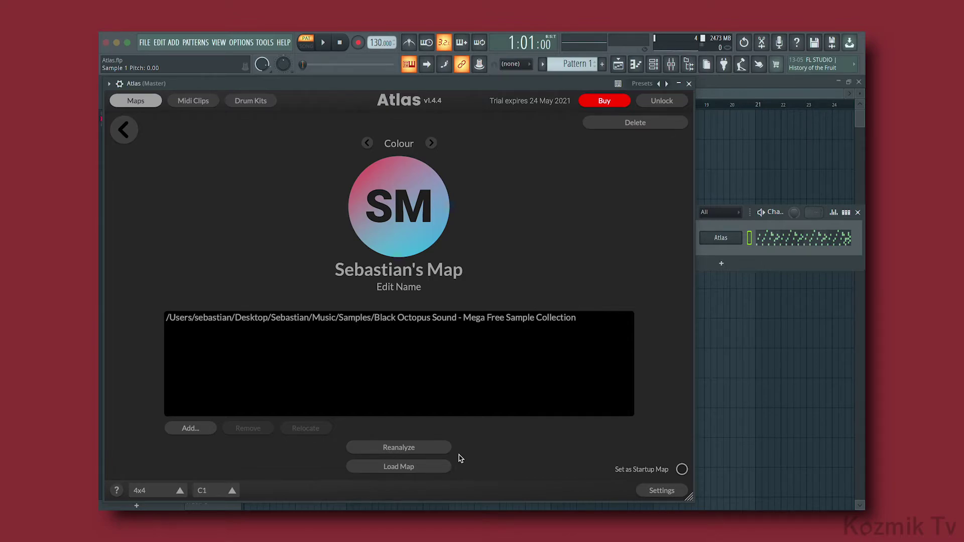
left_click(420, 467)
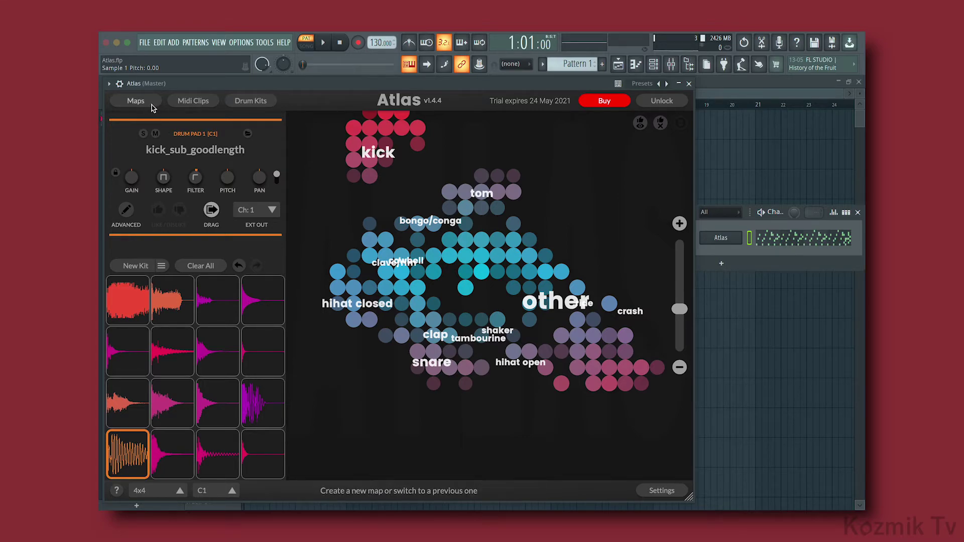
left_click(151, 105)
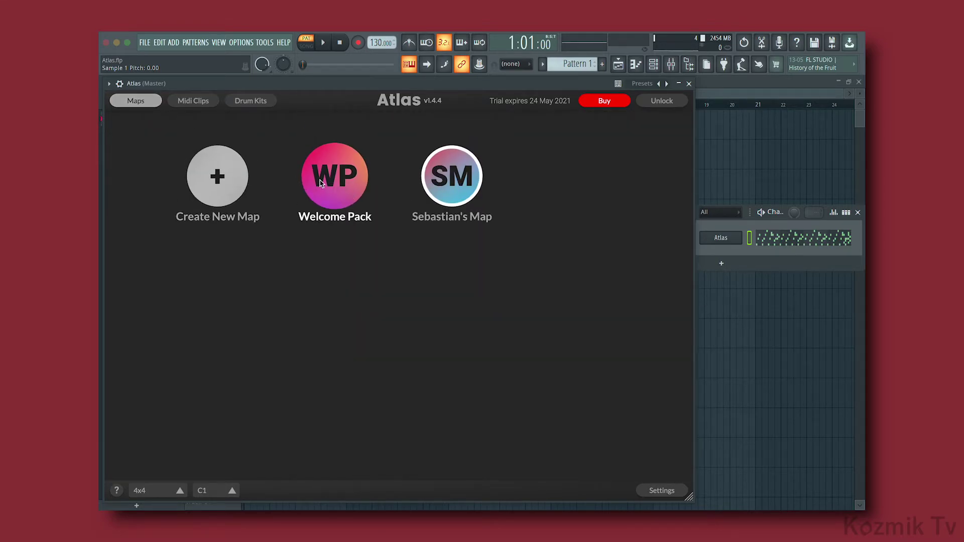
left_click(152, 103)
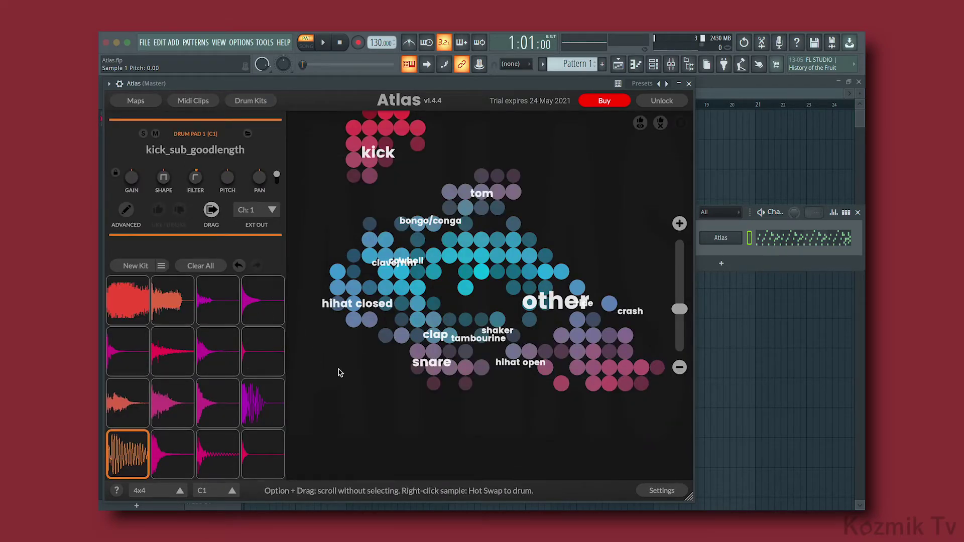
Step: Assign the MKV1_Kick_047 sample to drum pad 1 and 35_FoleyPercussion to drum pad 3
left_click(369, 129)
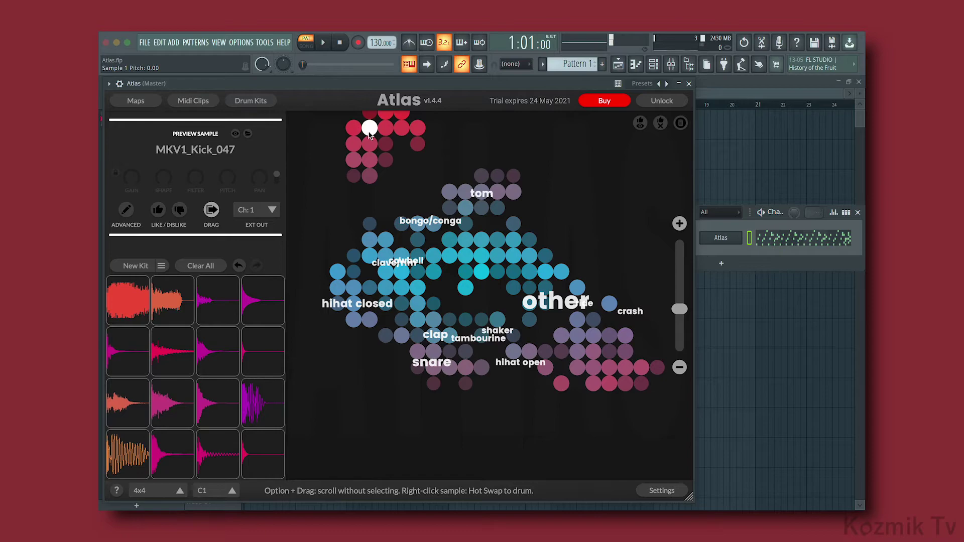
left_click(130, 456)
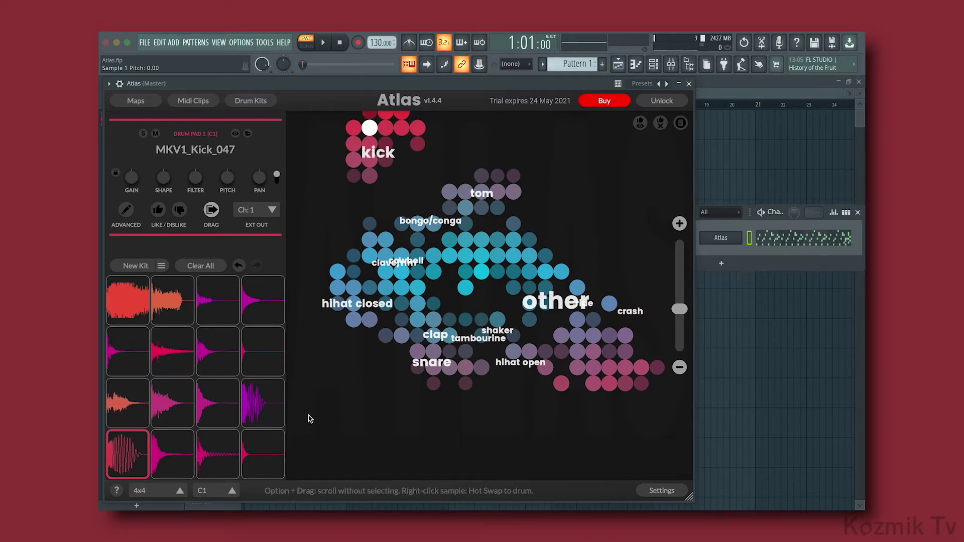
left_click_drag(450, 335, 217, 454)
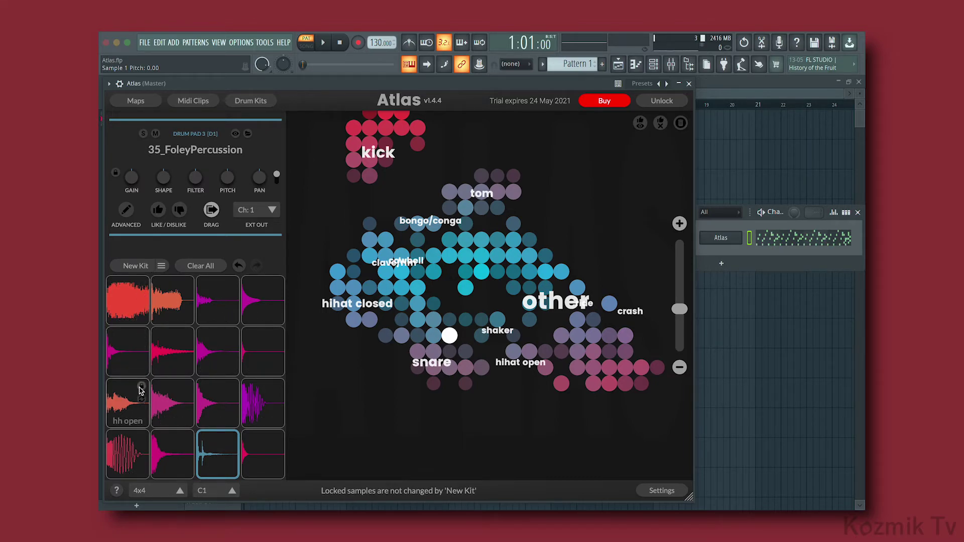
Step: Lock the hh open and shaker pads, generate a new drum kit from the map during pattern playback, and stop
left_click(141, 386)
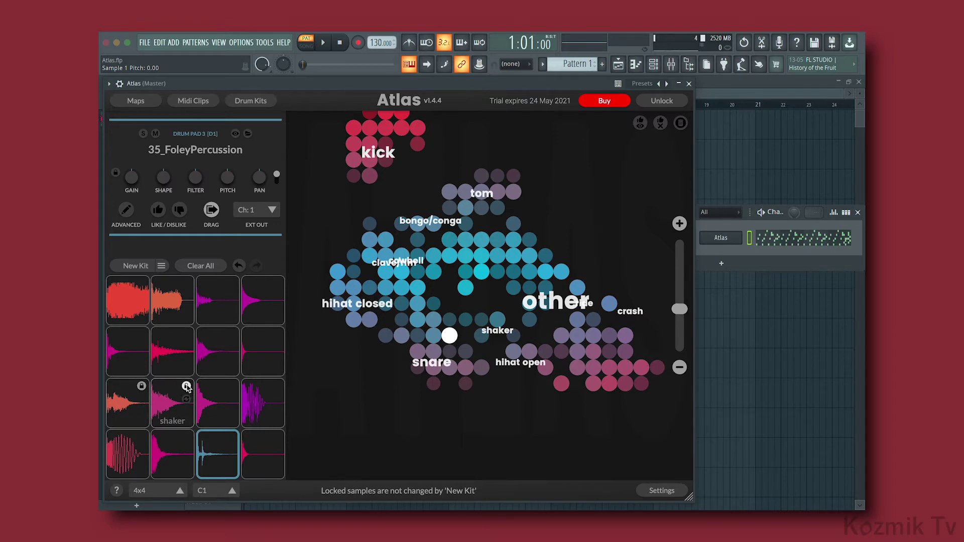
left_click(186, 386)
left_click(135, 266)
key("space")
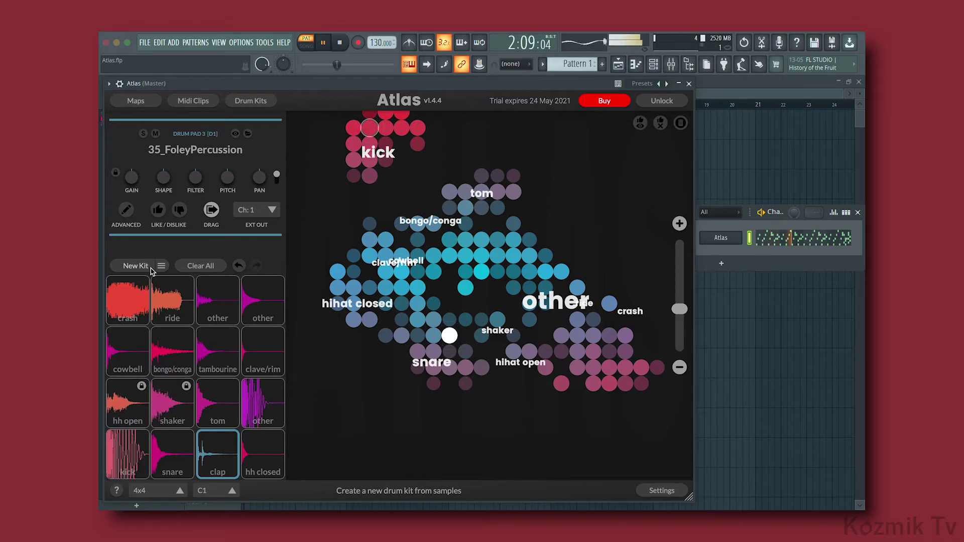
left_click(151, 270)
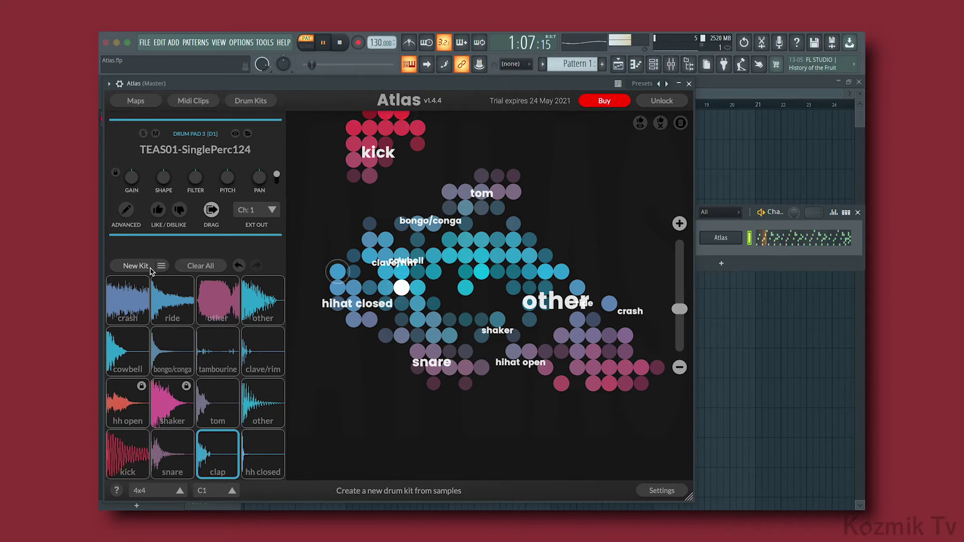
key("space")
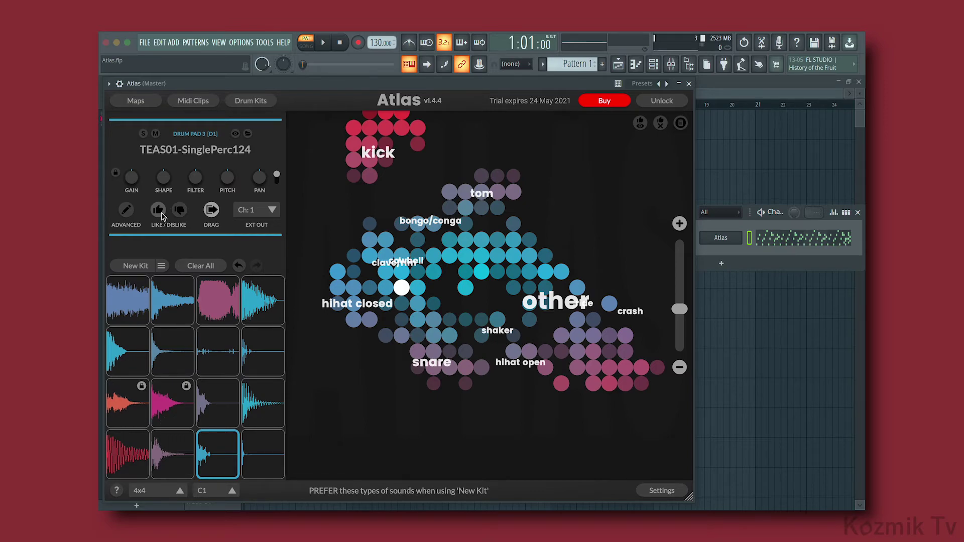
Step: Like drum pad 3's clap sample and check the preferred area in the map's Like and Dislike view
left_click(161, 215)
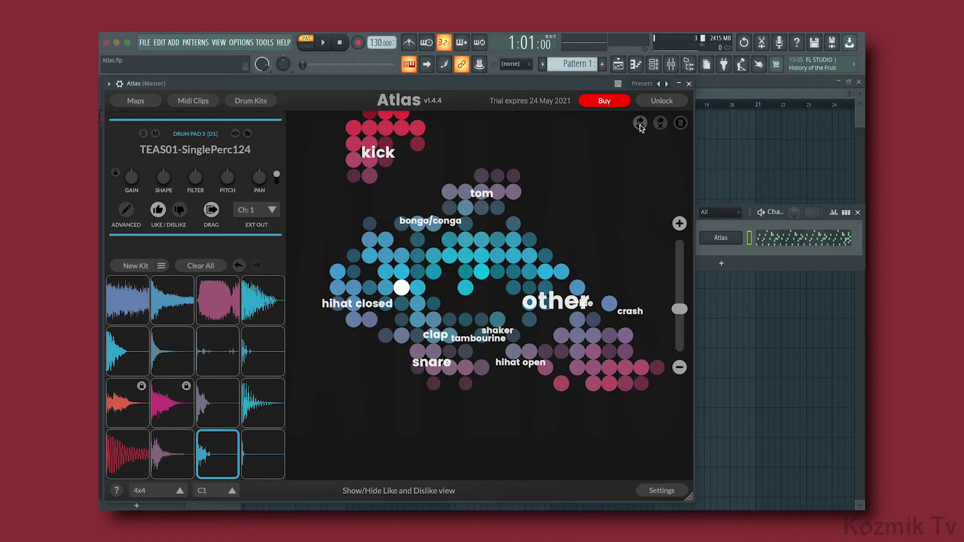
left_click(640, 123)
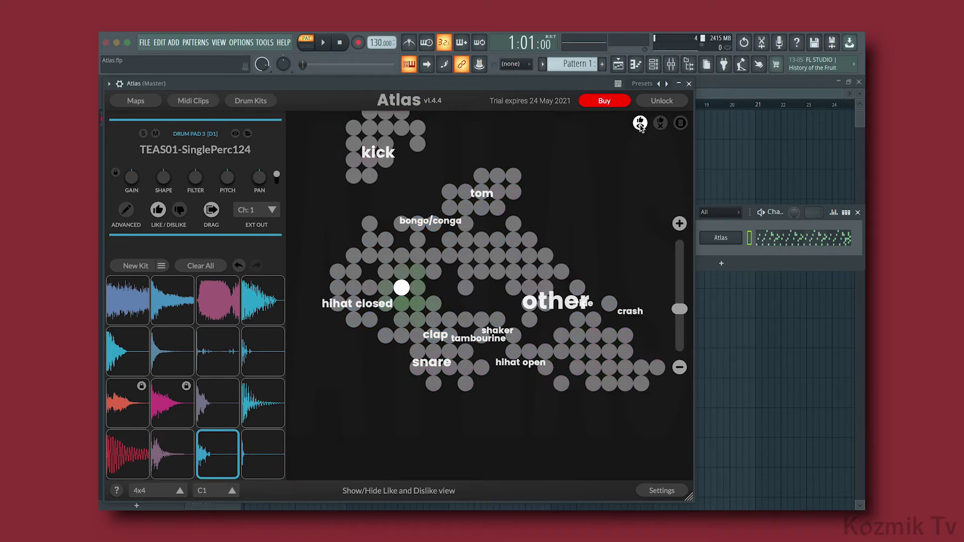
left_click(640, 123)
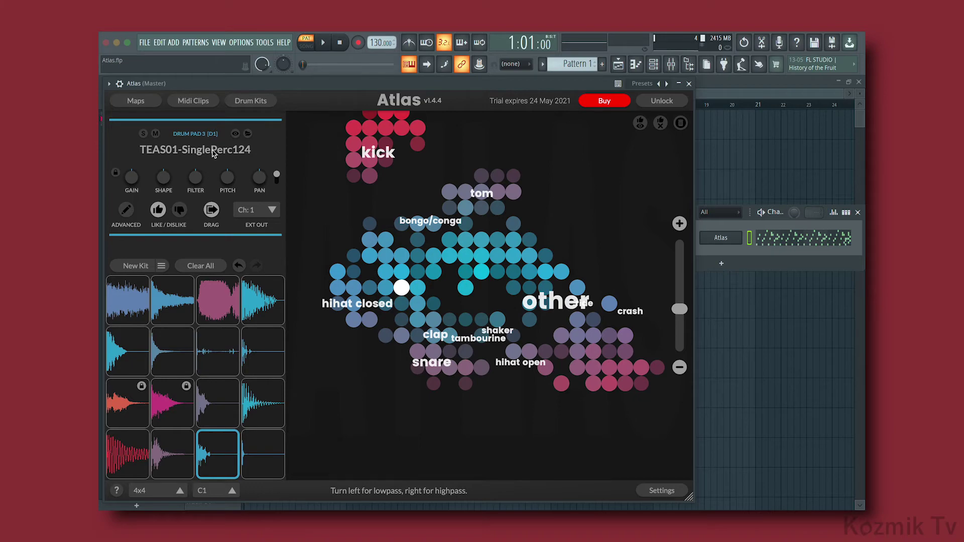
Step: Save the current drum kit to the default Drum Kits folder as "My Kit"
left_click(241, 101)
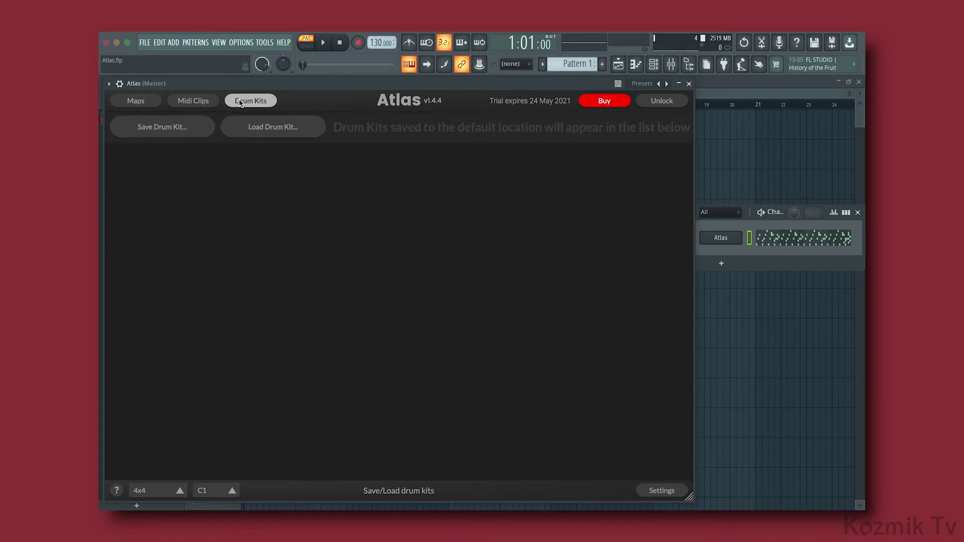
left_click(189, 130)
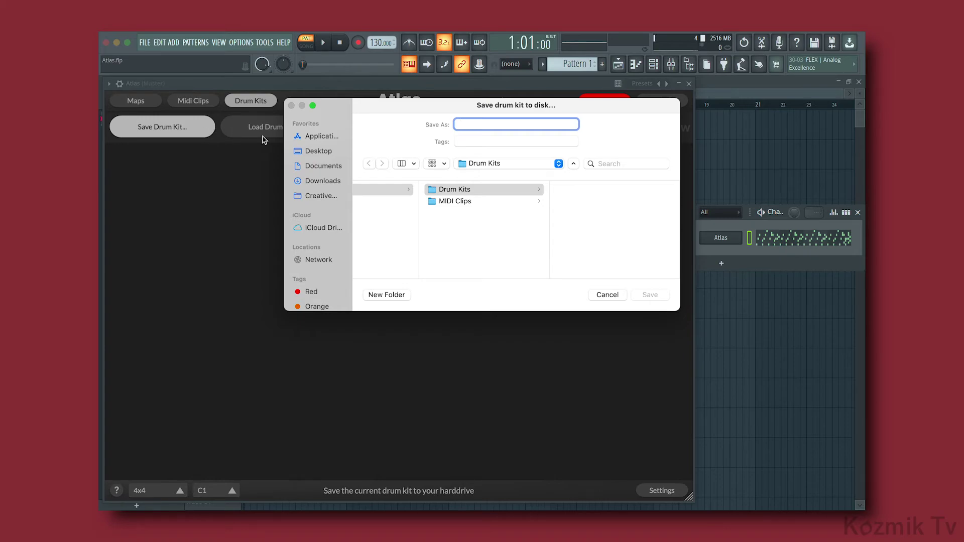
type("My Kit")
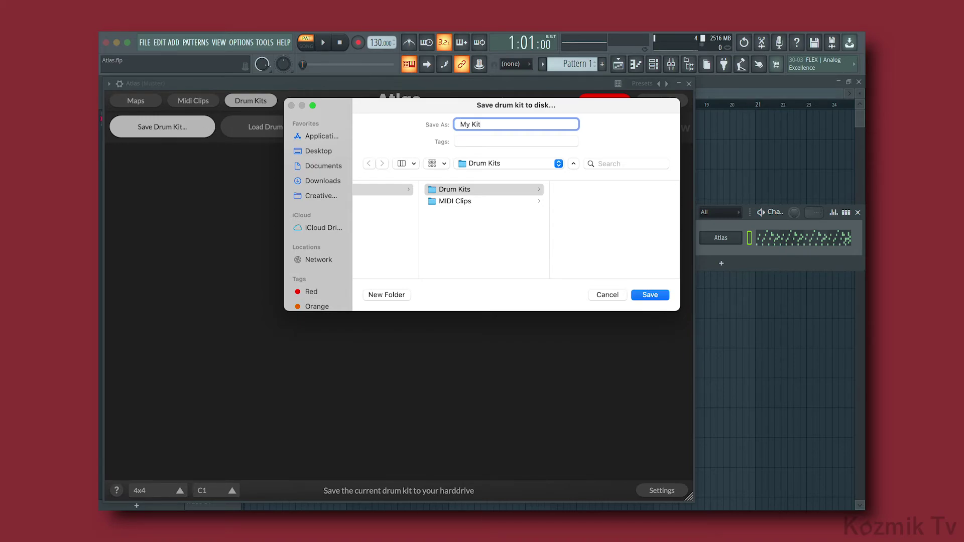
key("Return")
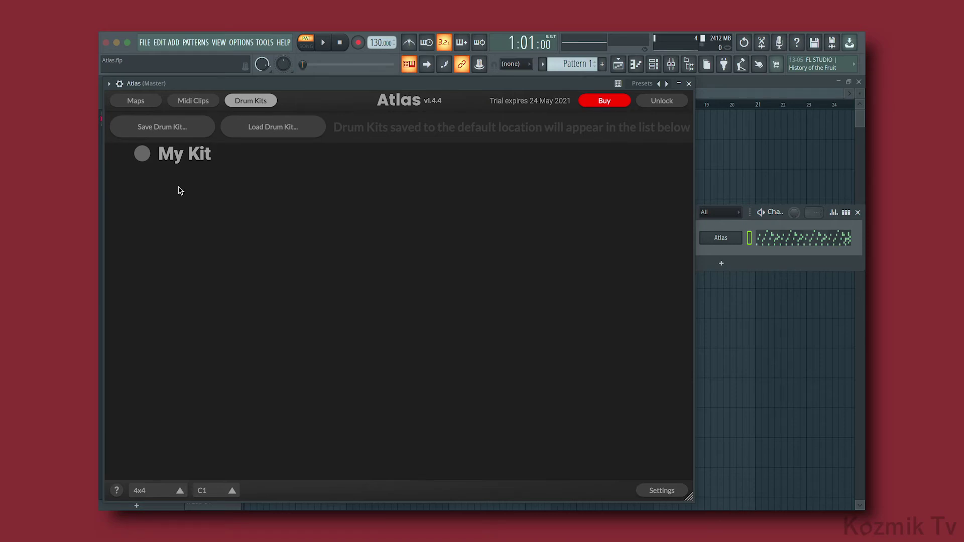
Step: Check the saved kits available for loading, cancel without loading one, and return to the sample map
left_click(286, 135)
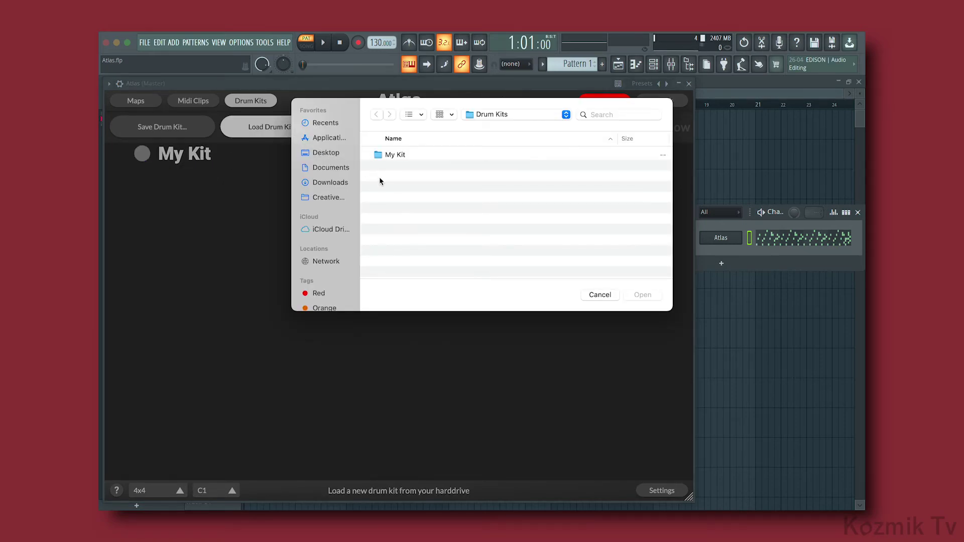
left_click(599, 296)
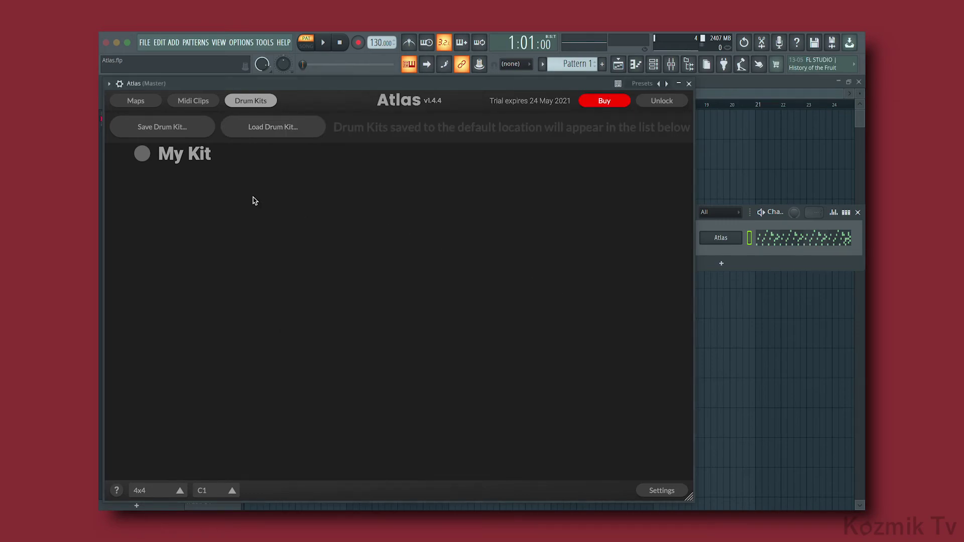
left_click(243, 102)
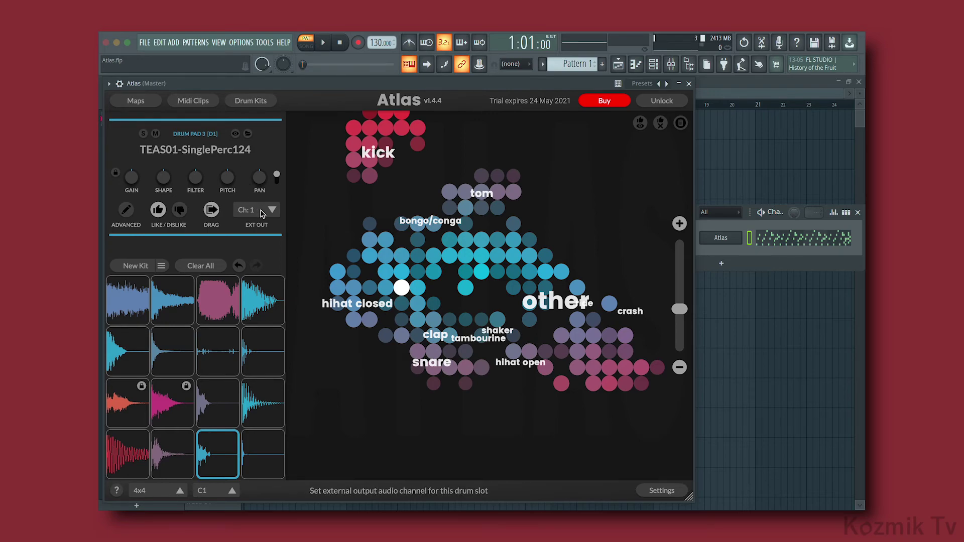
Step: Assign the drum pads' external outputs sequentially and auto map the plugin's outputs to mixer tracks in its processing settings
left_click(262, 214)
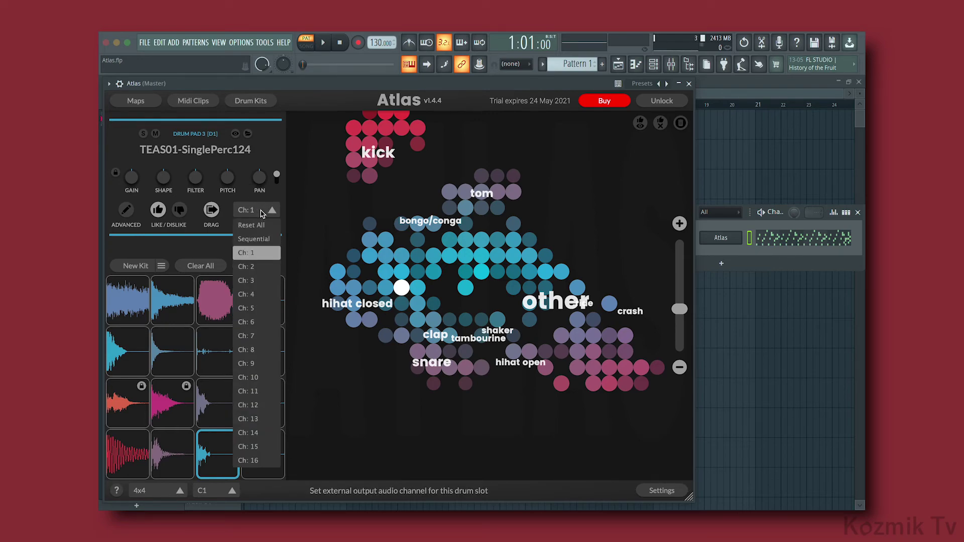
left_click(256, 240)
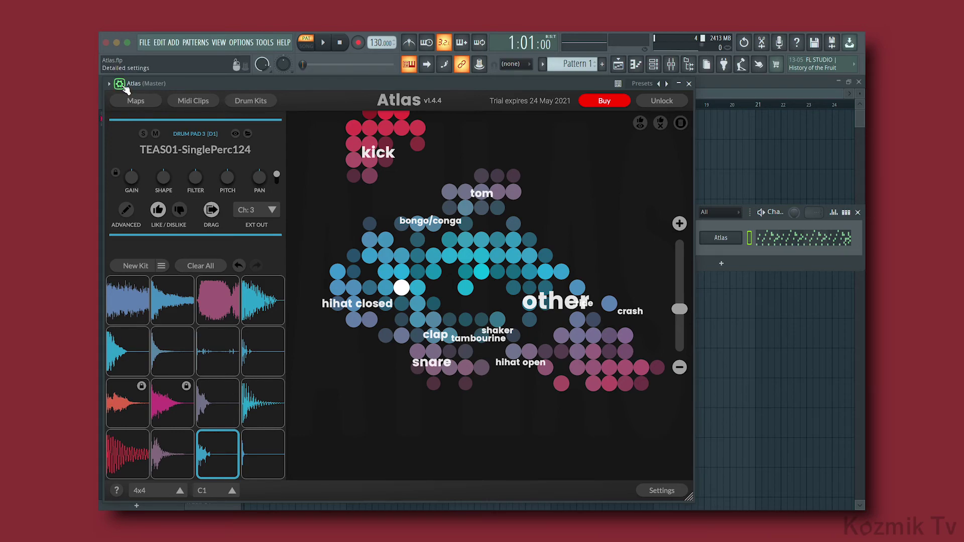
left_click(120, 84)
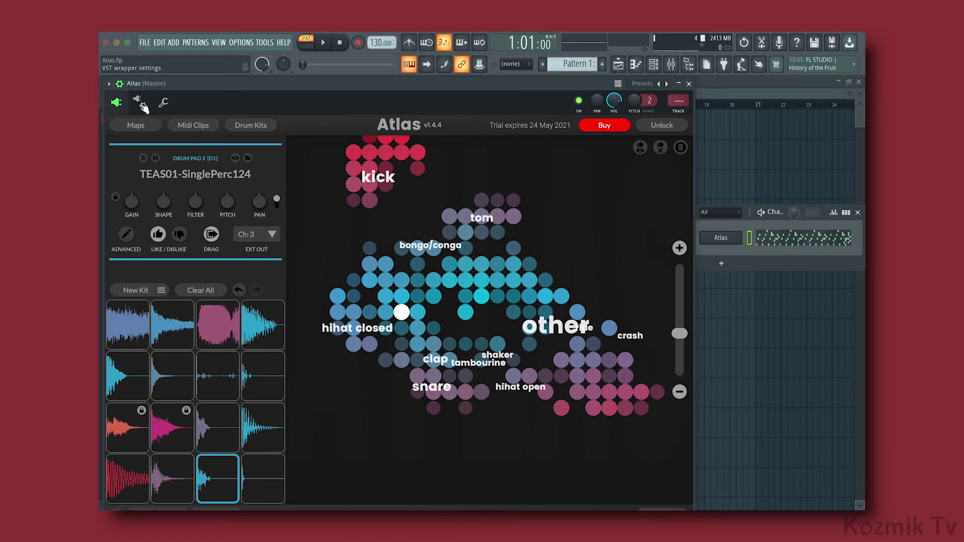
left_click(139, 102)
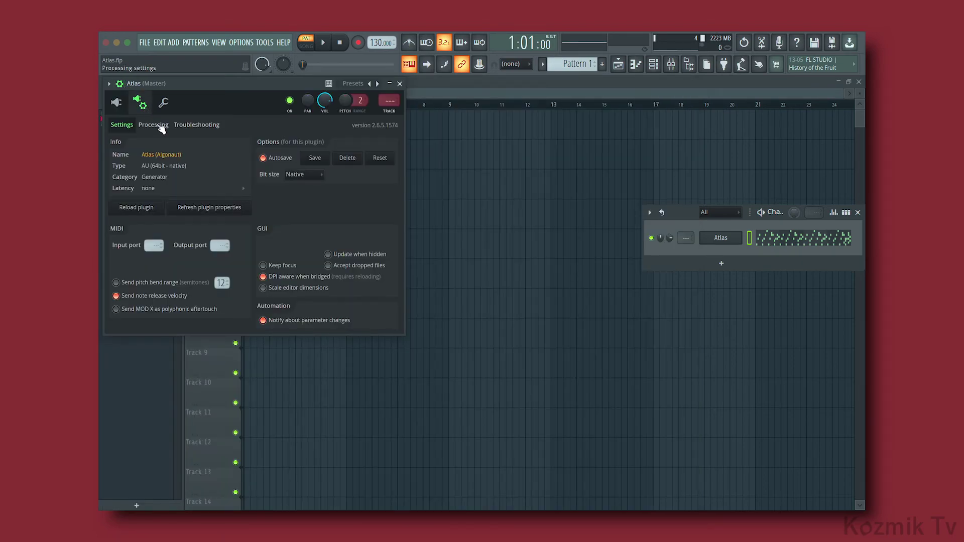
left_click(159, 126)
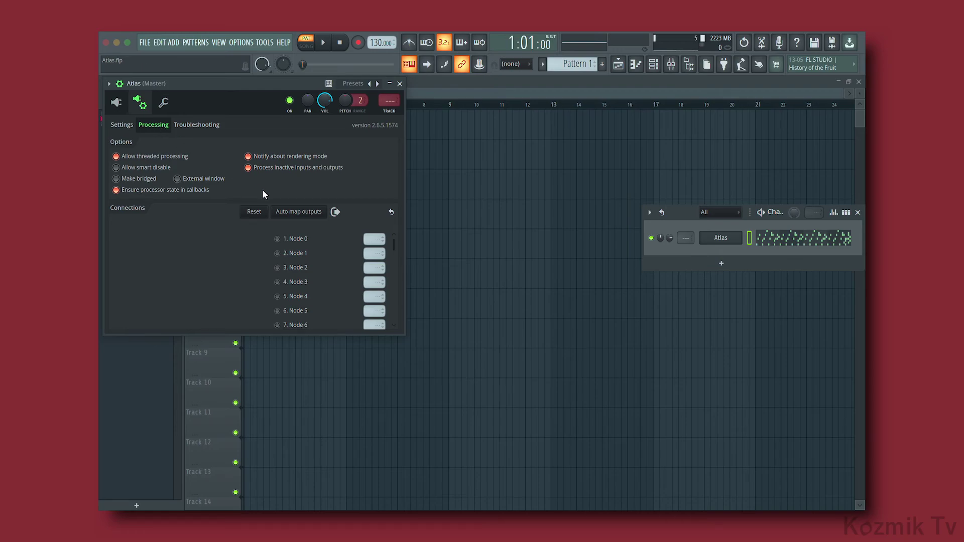
left_click(301, 215)
Step: Play the pattern with the mixer in view beside the plugin settings and set Atlas's target mixer track to 1
left_click(677, 70)
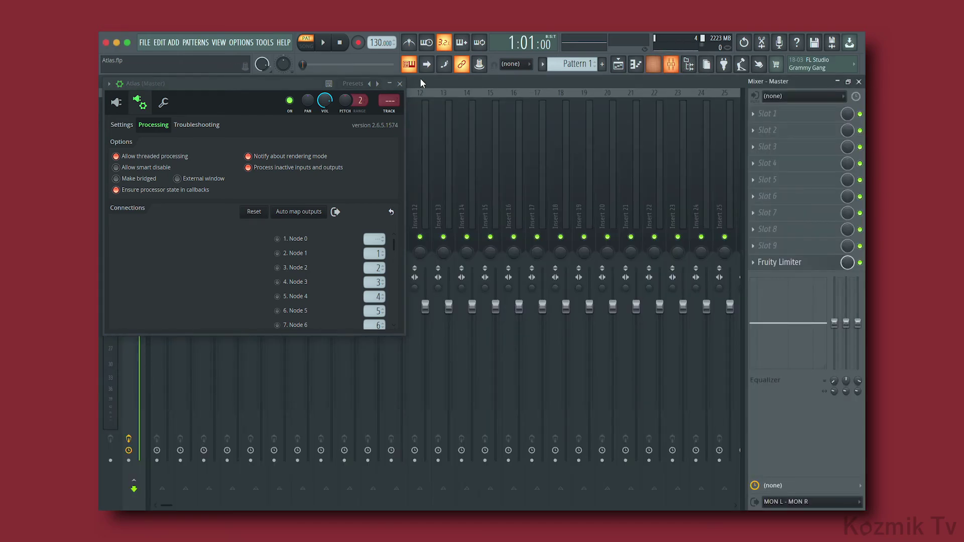
left_click_drag(262, 83, 507, 118)
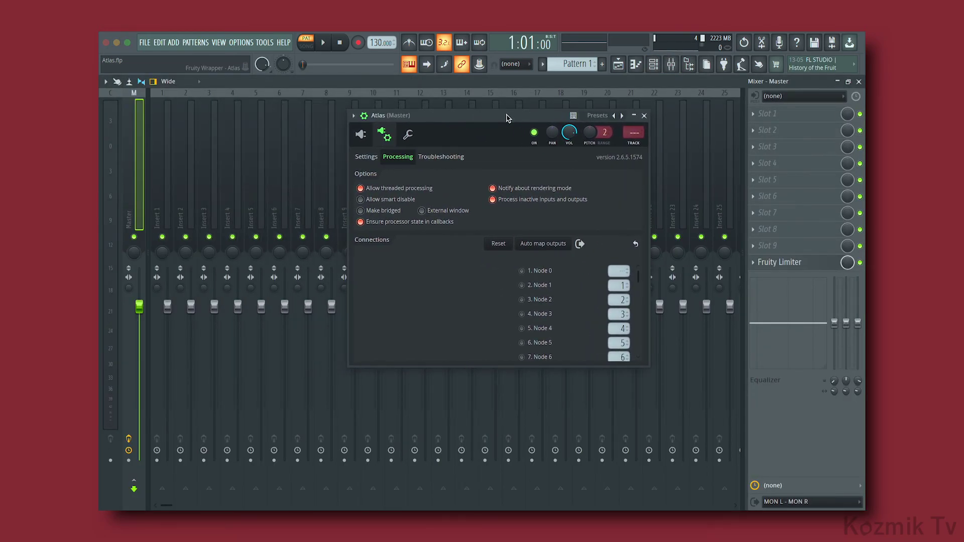
key("space")
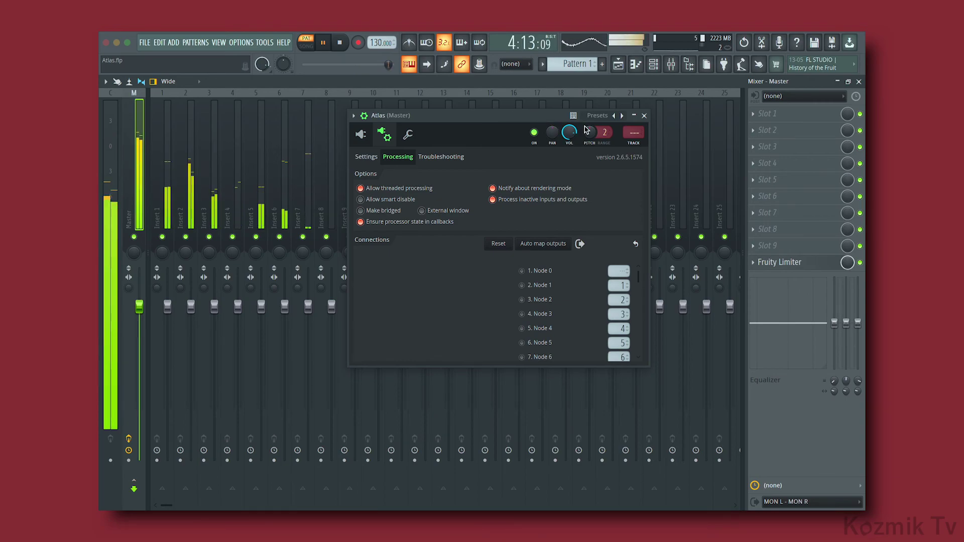
scroll(631, 133, "up", 9)
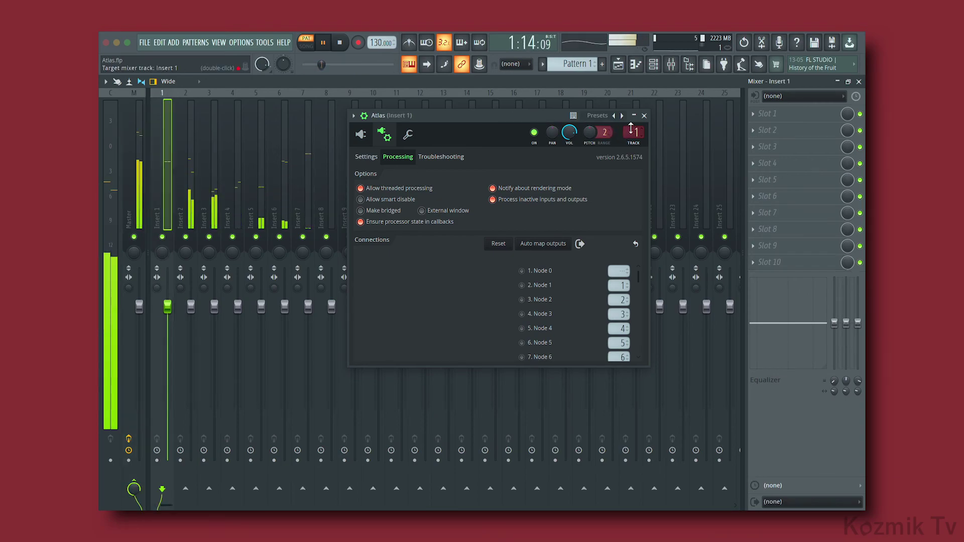
scroll(631, 133, "down", 8)
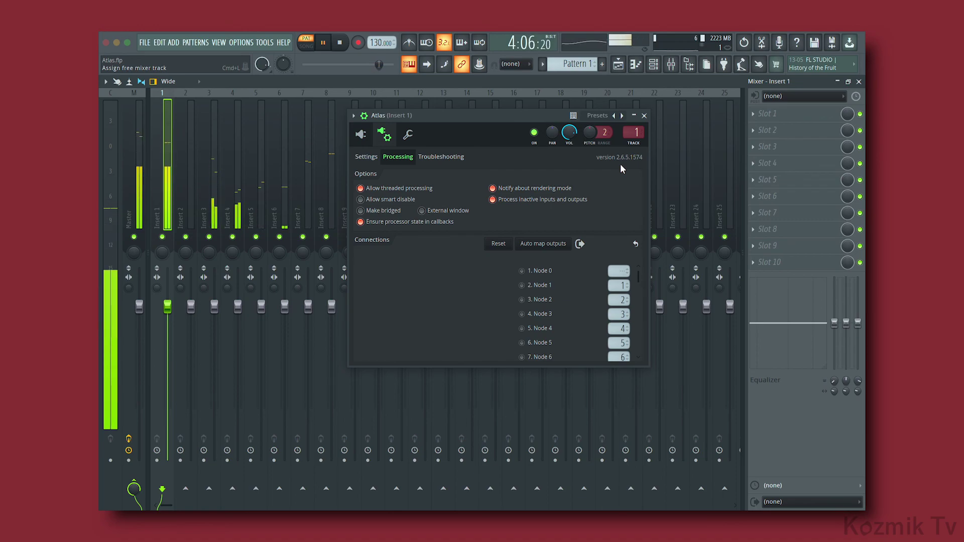
Step: Return to the Atlas plugin editor, hide the mixer, and move the plugin window so it is fully in view
left_click(363, 136)
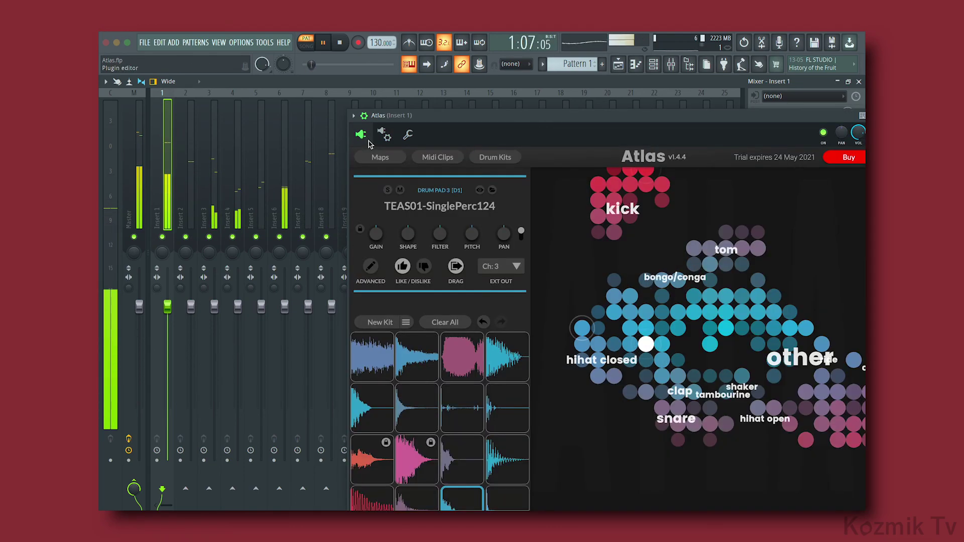
left_click_drag(481, 119, 331, 84)
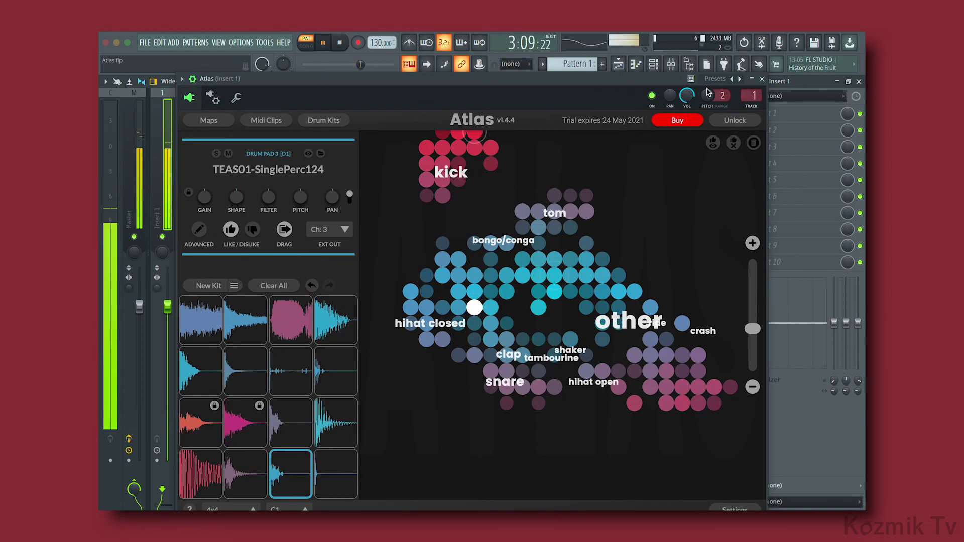
left_click(837, 81)
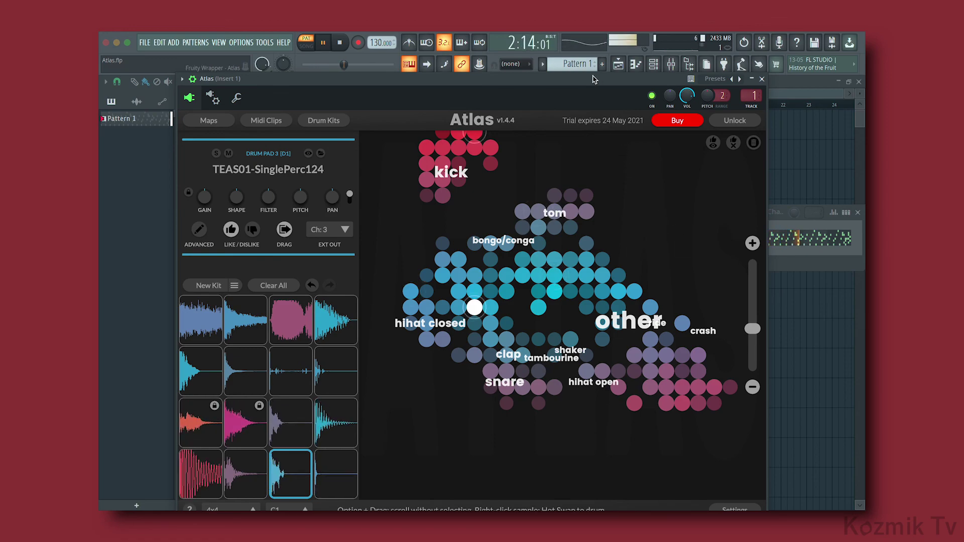
left_click_drag(594, 80, 576, 55)
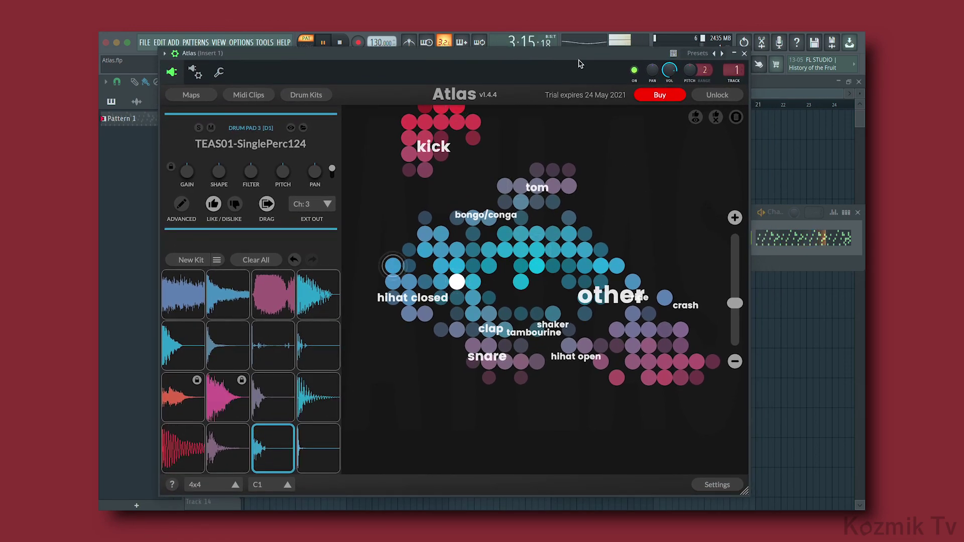